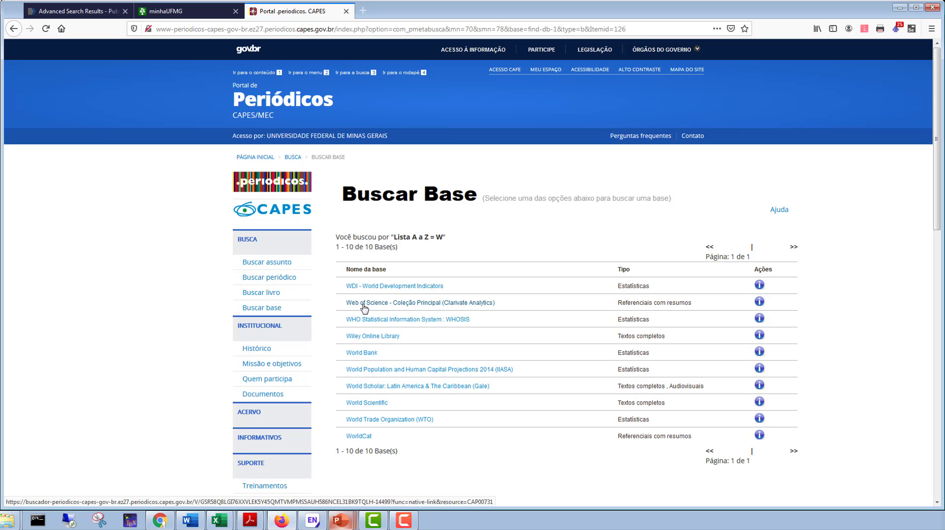
Open the Web of Science - Coleção Principal database from the CAPES list and go to its Advanced Search.
click(391, 309)
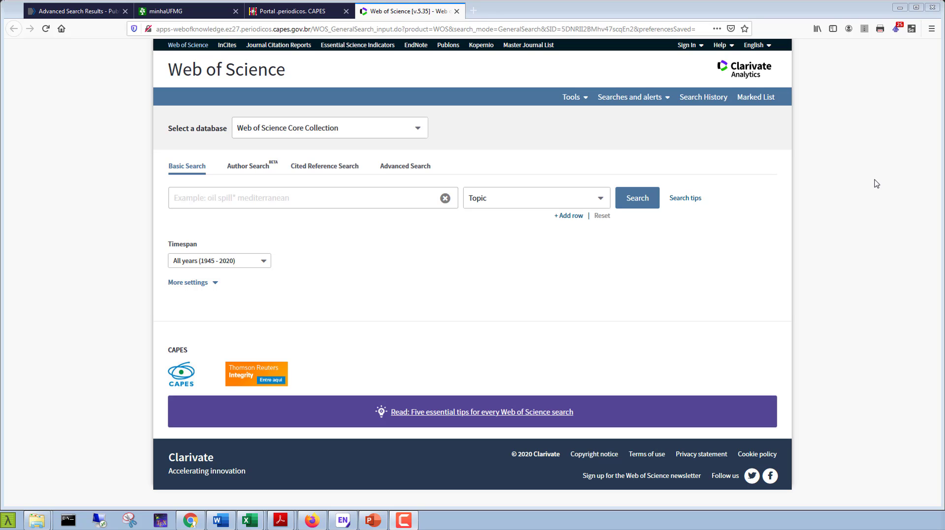
key(ctrl+plus)
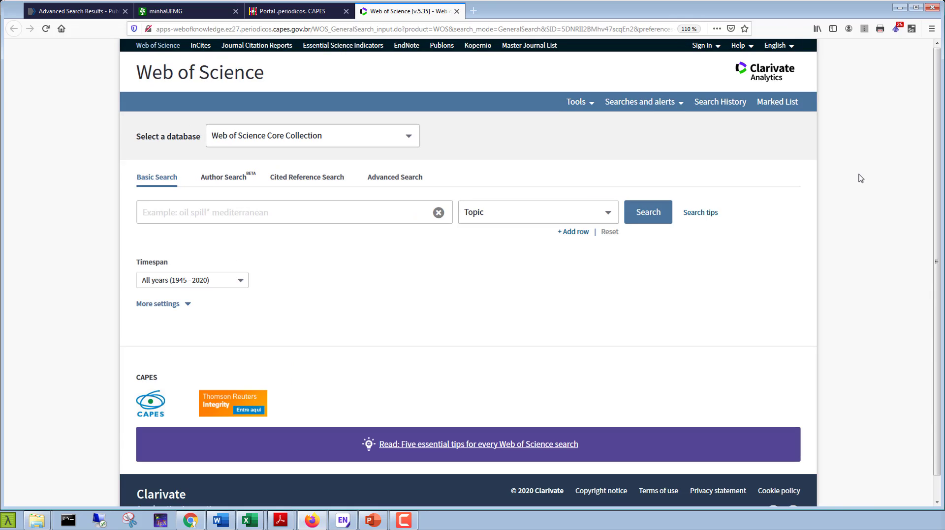
key(ctrl+plus)
key(ctrl+plus)
key(ctrl+plus)
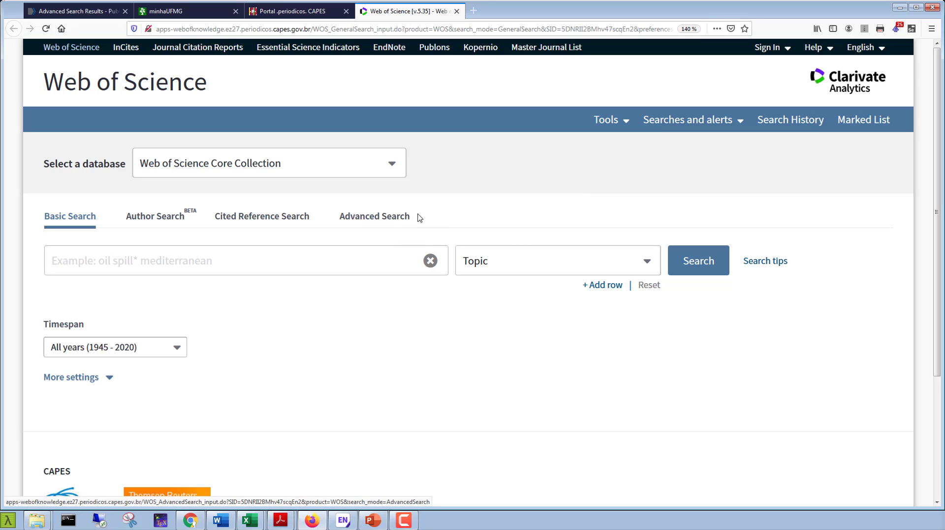
click(376, 222)
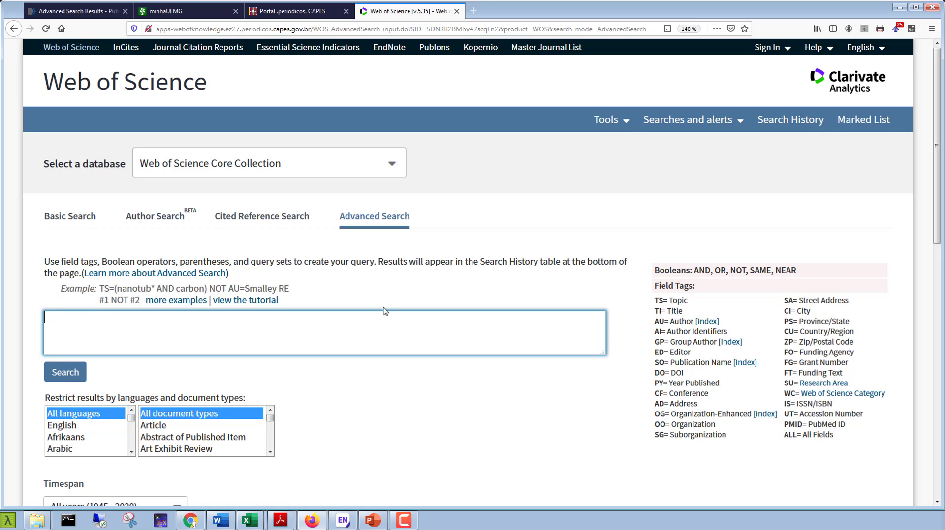
Enlarge the advanced search query box to roughly twice its height.
scroll(382, 312, down, 3)
scroll(340, 306, up, 3)
scroll(340, 306, down, 2)
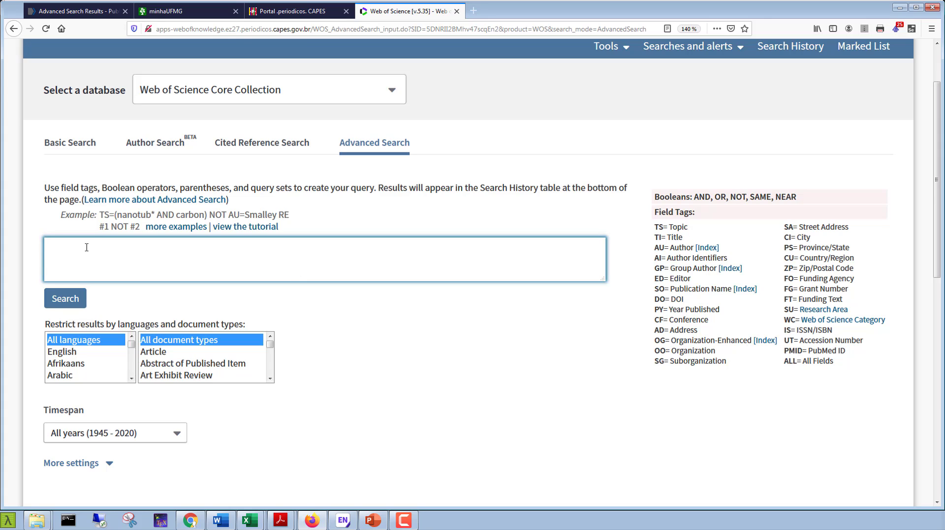
drag(604, 278, 597, 347)
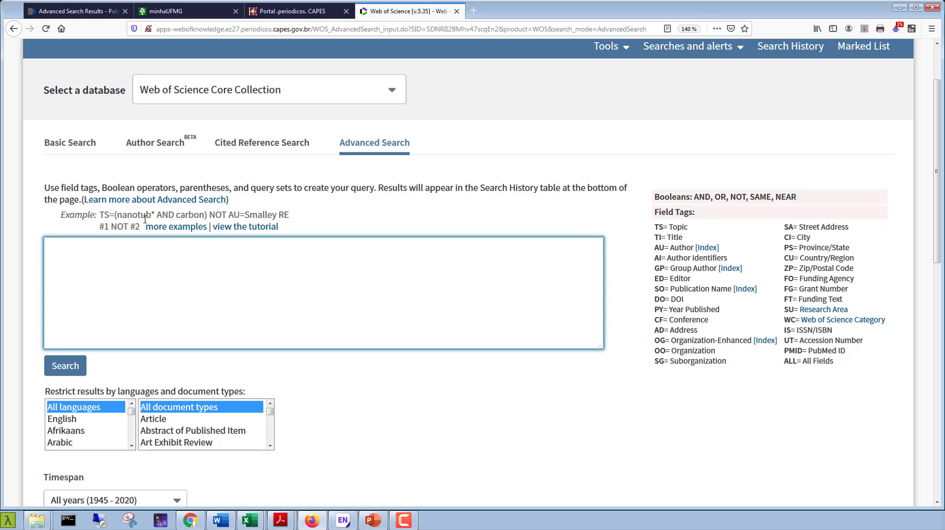
Examine the example query syntax and the available Boolean operators AND, OR, NOT, SAME and NEAR.
drag(61, 215, 287, 227)
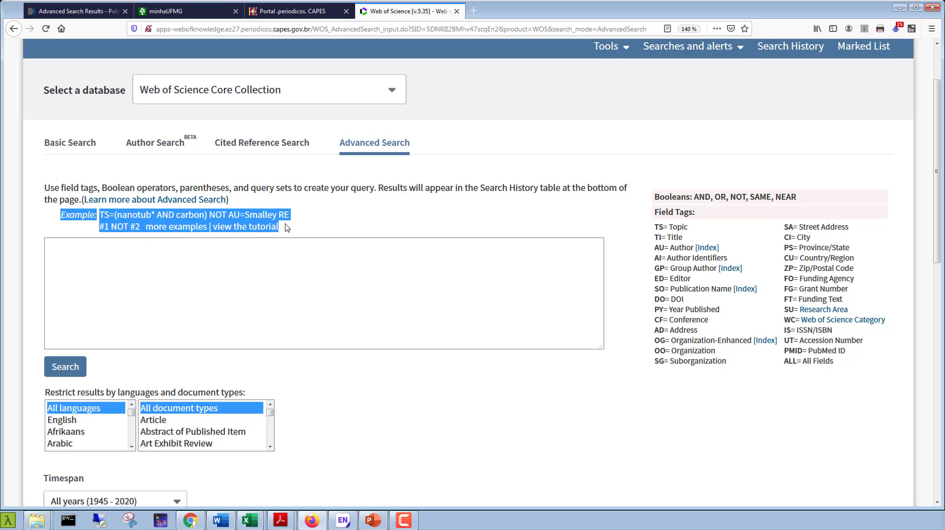
click(315, 227)
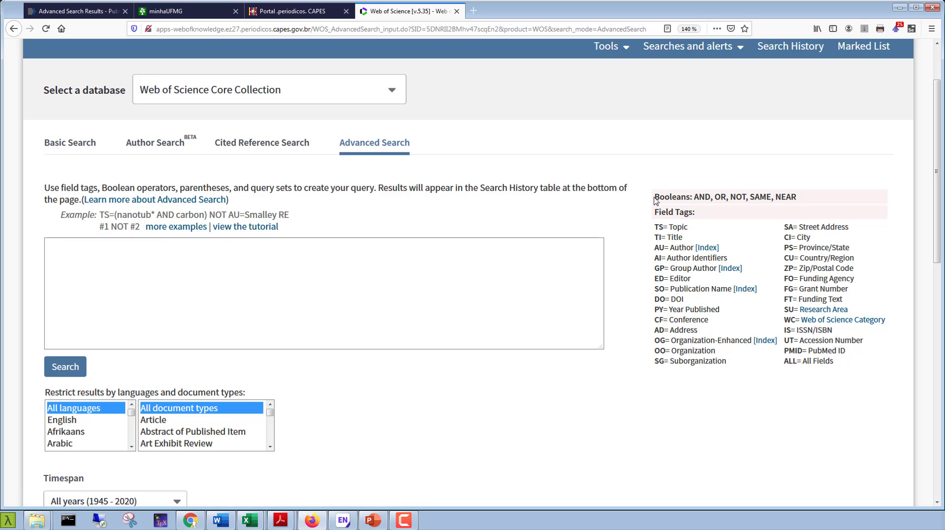
drag(655, 197, 800, 202)
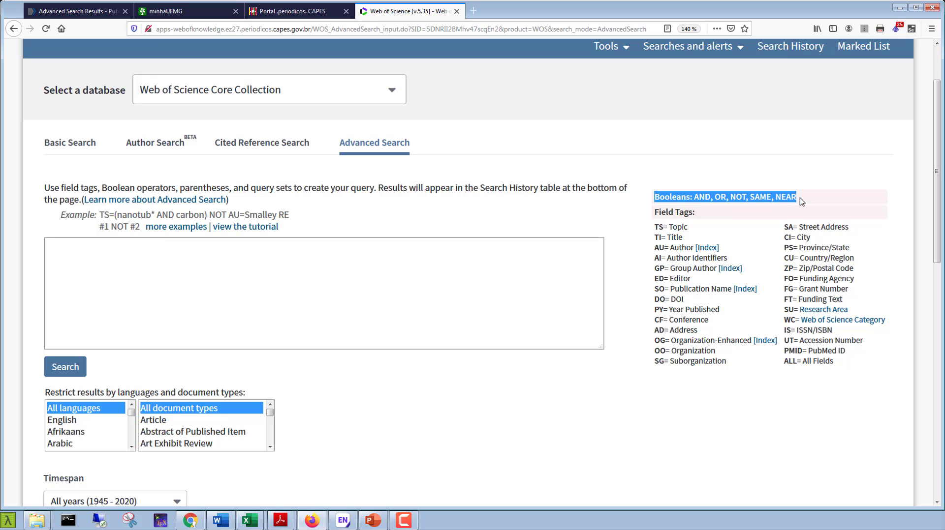
click(714, 198)
drag(696, 197, 710, 196)
double_click(721, 197)
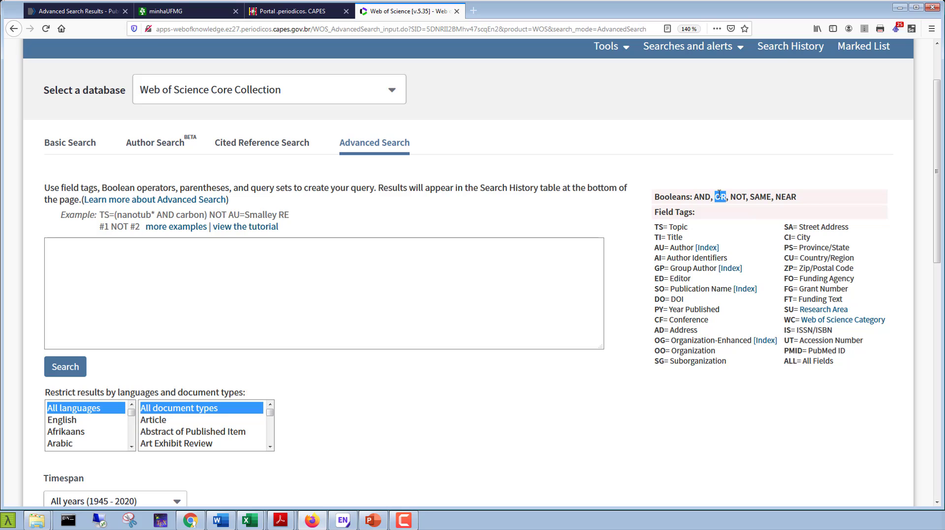
drag(730, 197, 796, 198)
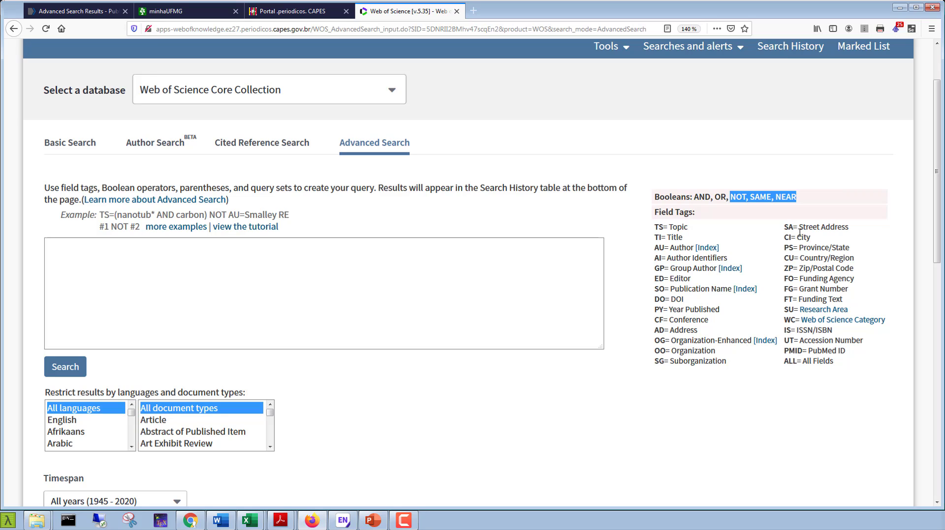
Review the field tags, including publication name, DOI and year published, with attention to TS for topic.
drag(653, 212, 695, 213)
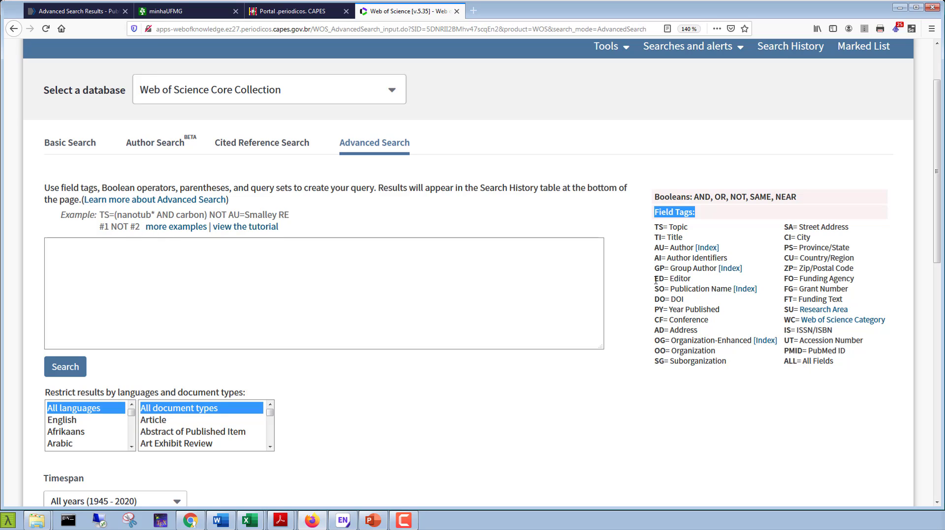
drag(654, 279, 658, 279)
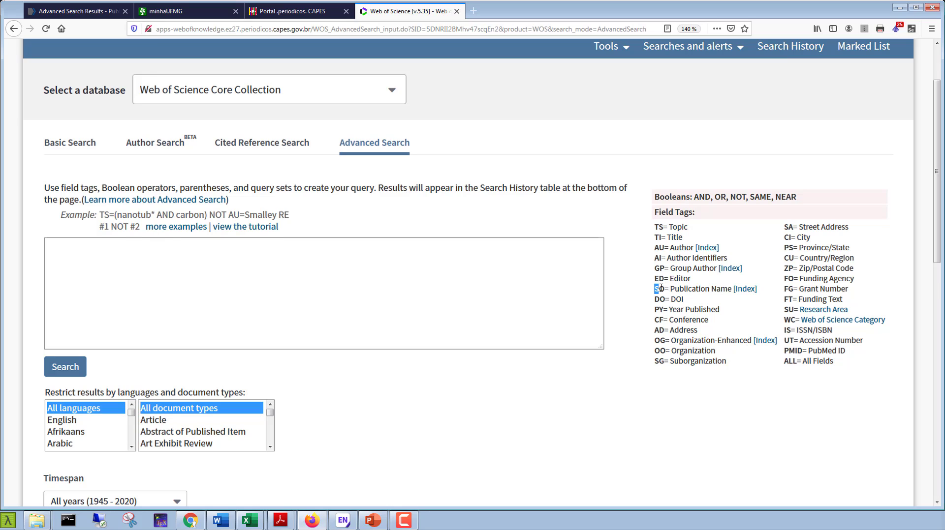
drag(654, 299, 664, 309)
drag(655, 227, 688, 226)
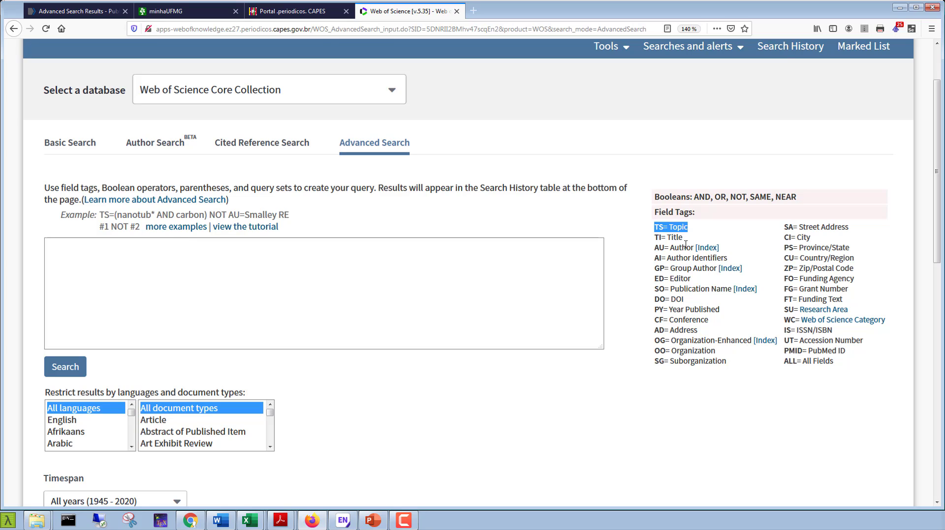
drag(654, 227, 688, 228)
drag(654, 227, 688, 227)
Restrict the search results to the English language.
scroll(937, 240, down, 4)
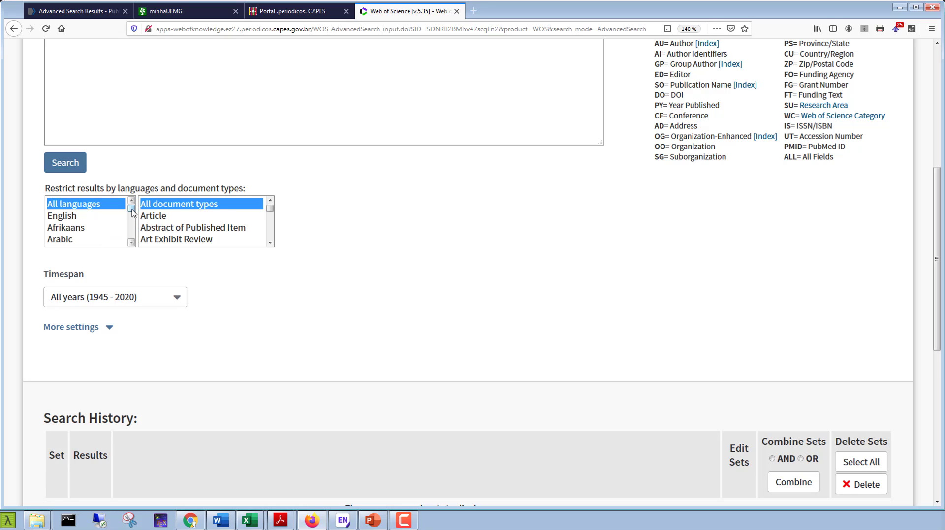
mouse_move(132, 212)
mouse_down()
mouse_move(132, 220)
mouse_move(132, 206)
mouse_up()
click(69, 217)
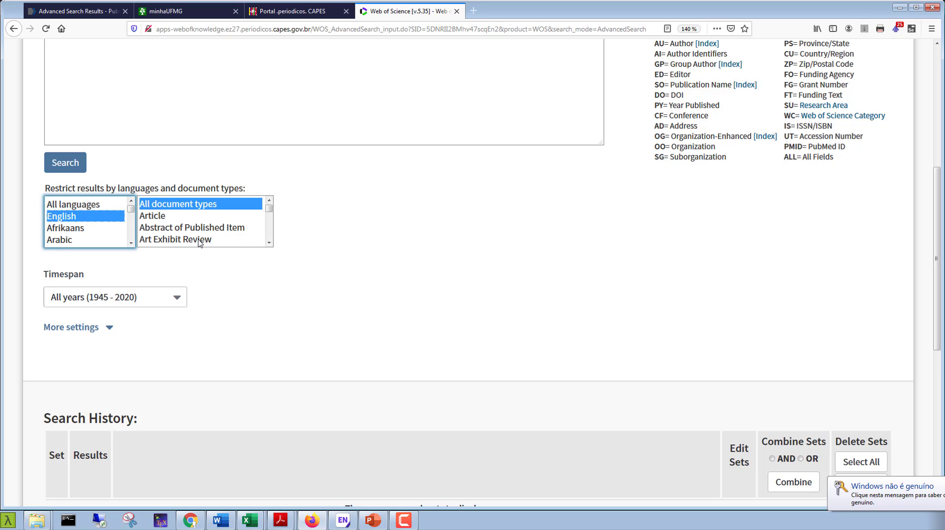
Restrict the search results to the Review document type.
click(269, 212)
drag(270, 212, 270, 238)
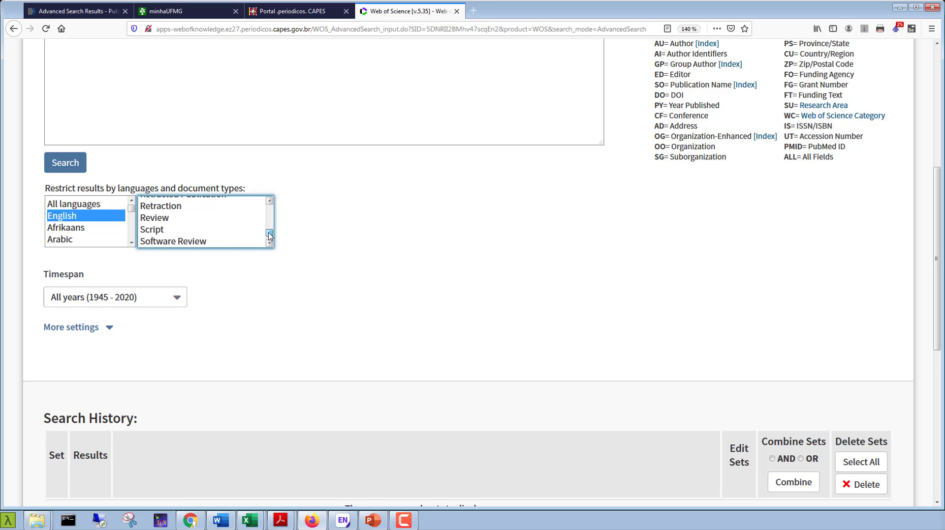
click(169, 222)
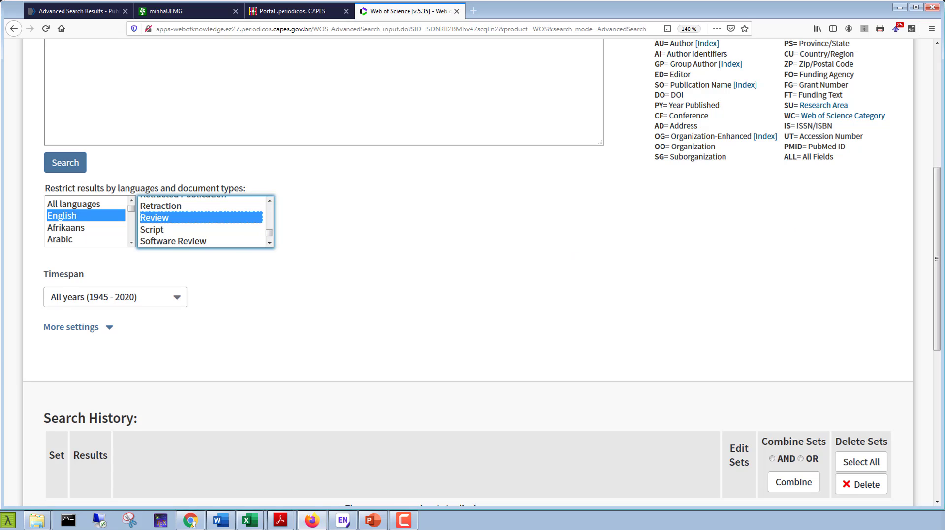
Enter the search phrase "pathogenic organism" in the advanced search query box.
click(320, 98)
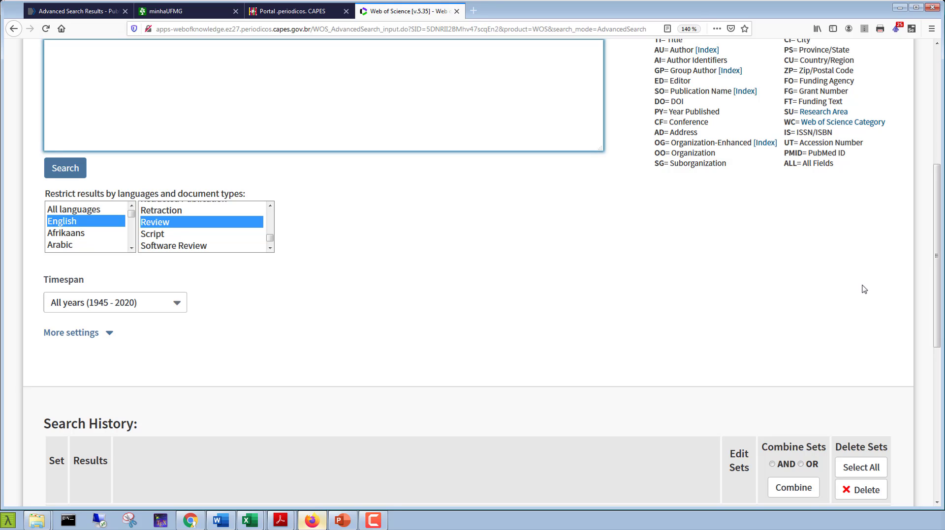
drag(938, 282, 938, 235)
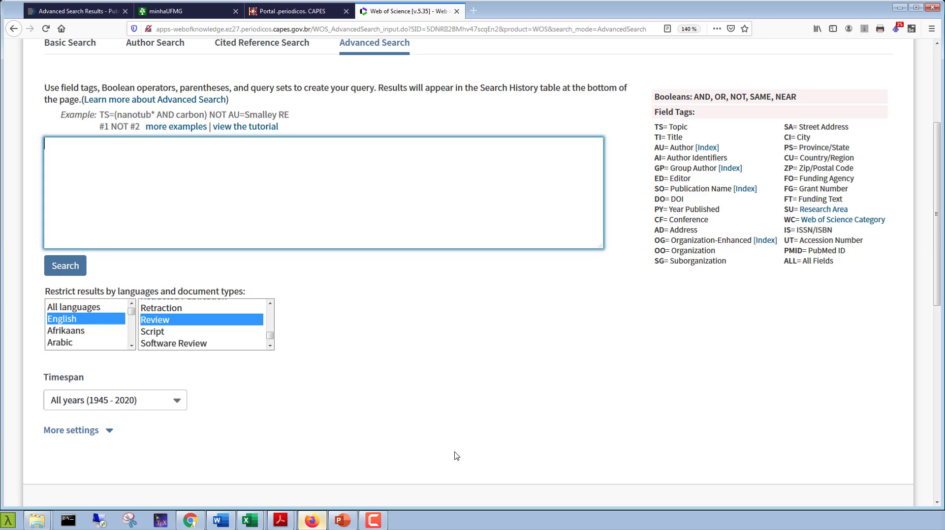
click(250, 520)
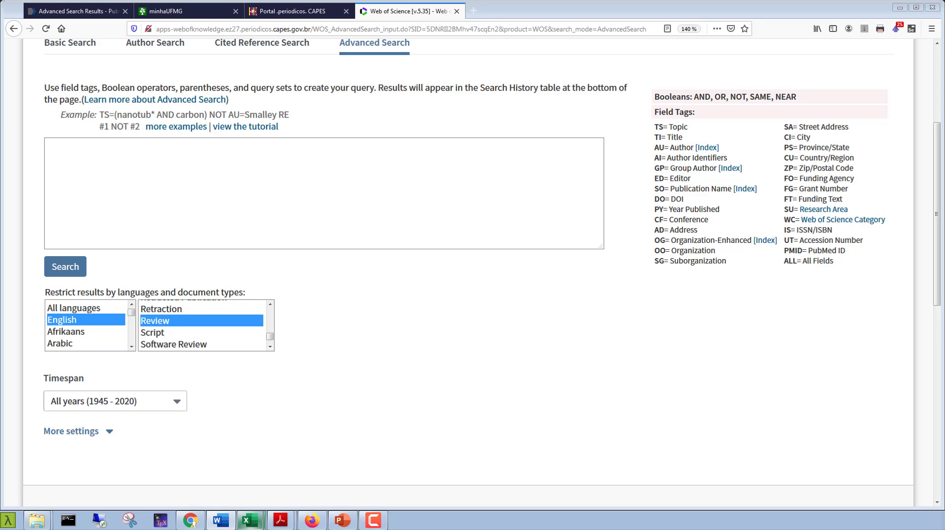
click(386, 205)
text(pathogenic organism)
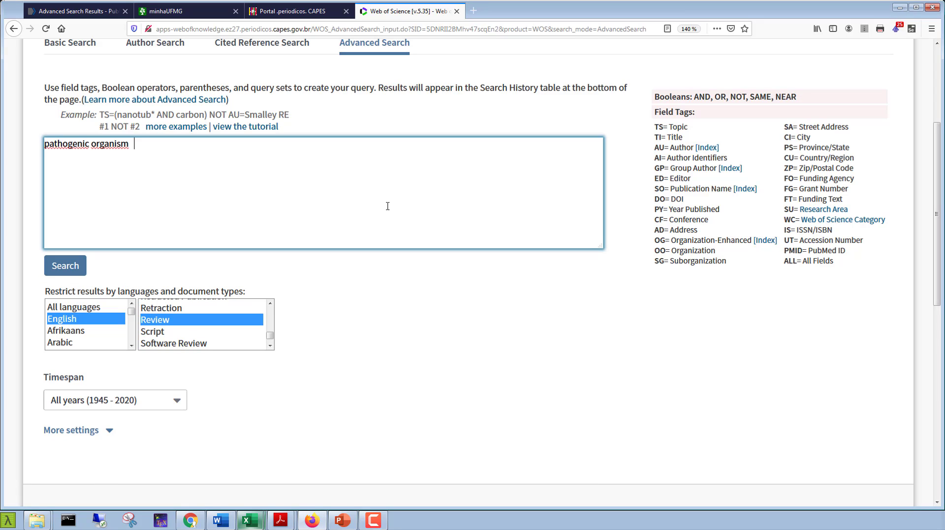
key(BackSpace)
Add the topic field tag and parentheses around the phrase so the query reads TS=(pathogenic organism).
click(48, 146)
drag(99, 115, 108, 114)
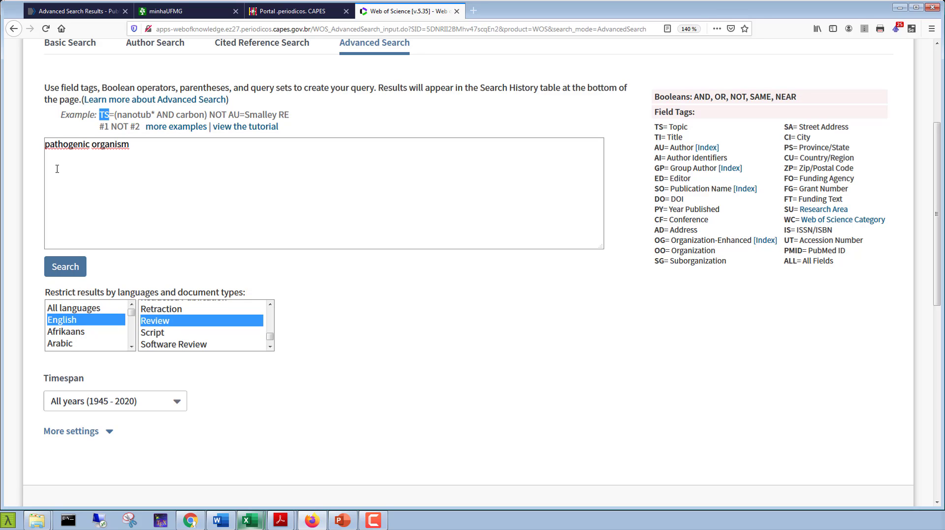
drag(47, 148, 47, 146)
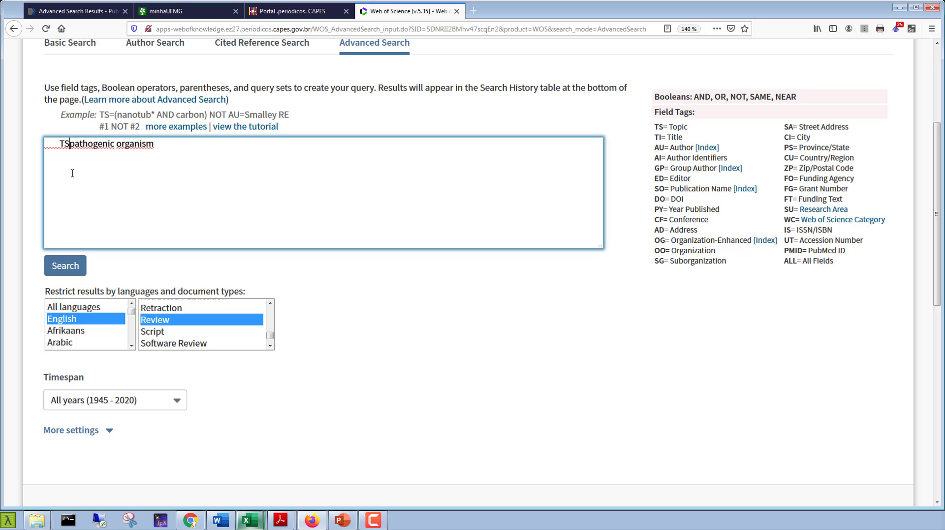
text(=()
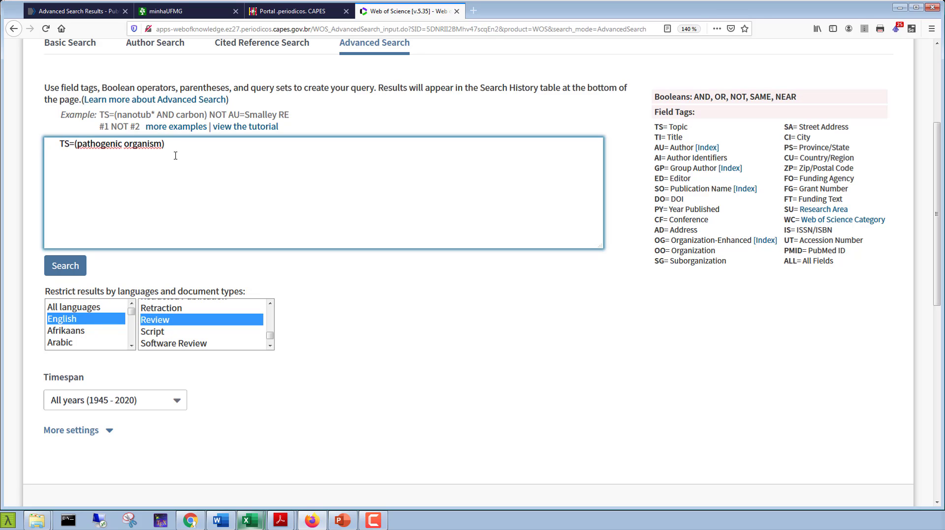
Change the document type restriction to Article, keeping English as the language, and run the search.
click(63, 321)
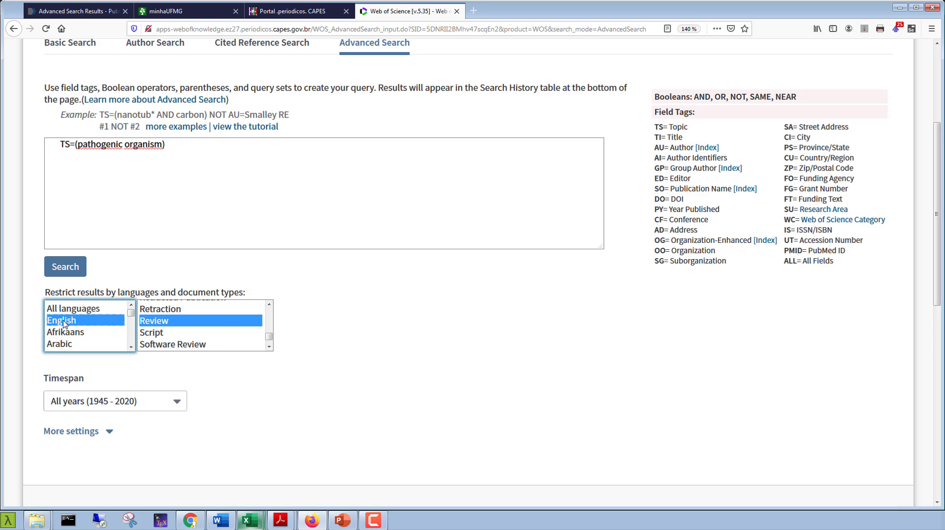
click(269, 337)
drag(269, 337, 269, 313)
click(195, 309)
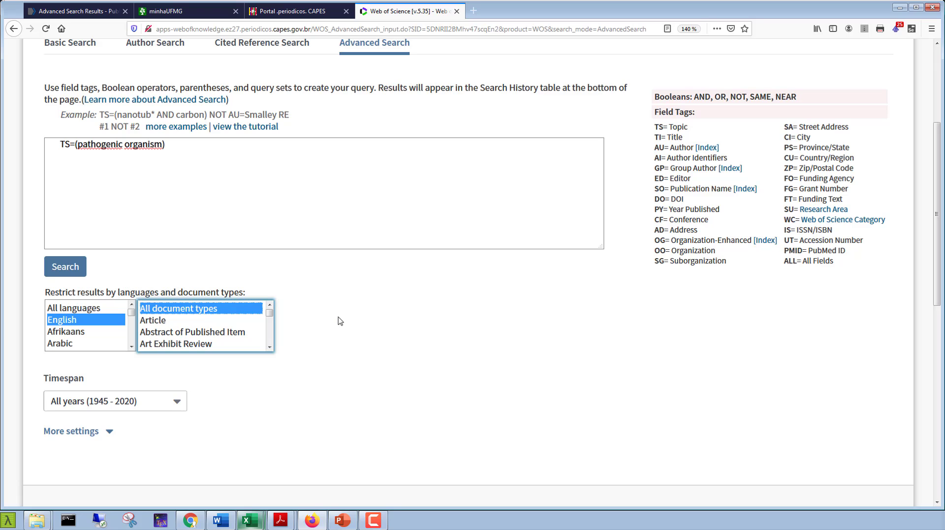
key(Down)
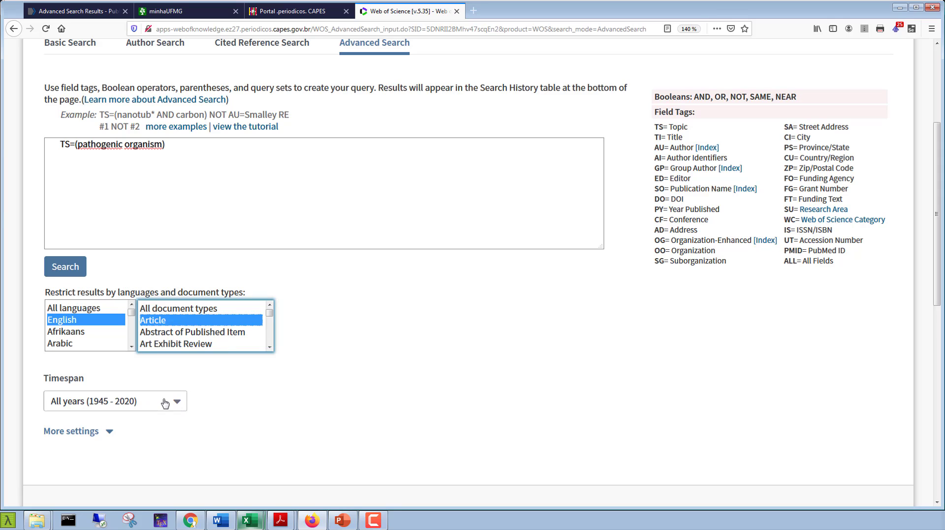
click(73, 268)
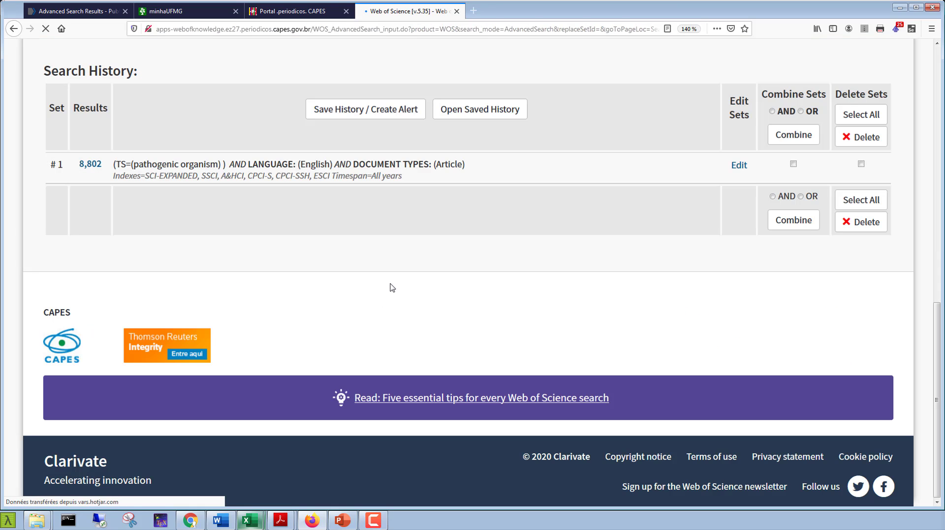
Examine the Search History entry for set 1, including its topic query and the AND condition joining the language restriction.
scroll(403, 291, up, 6)
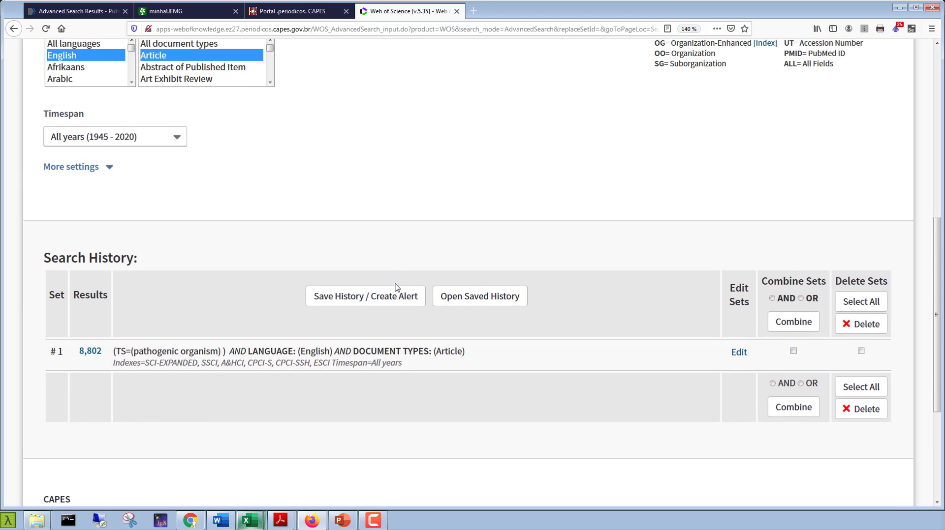
scroll(198, 177, down, 4)
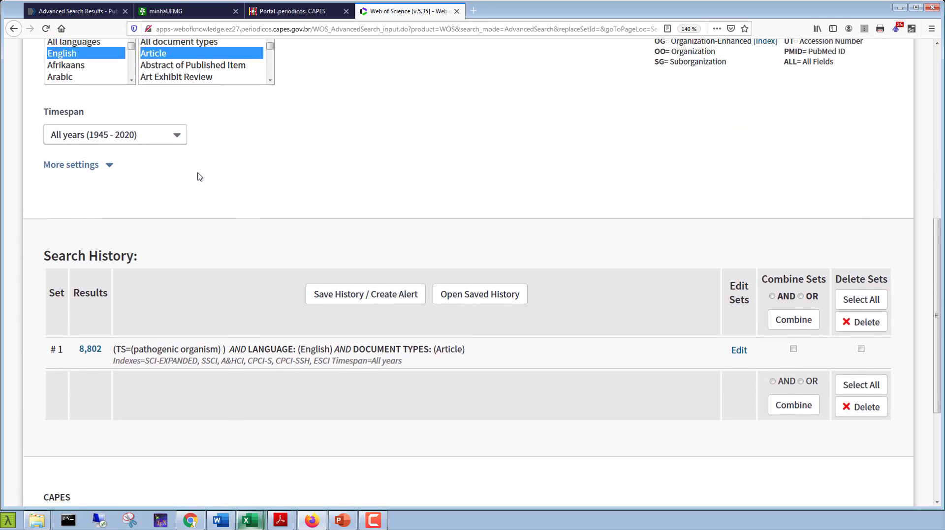
drag(48, 217, 131, 217)
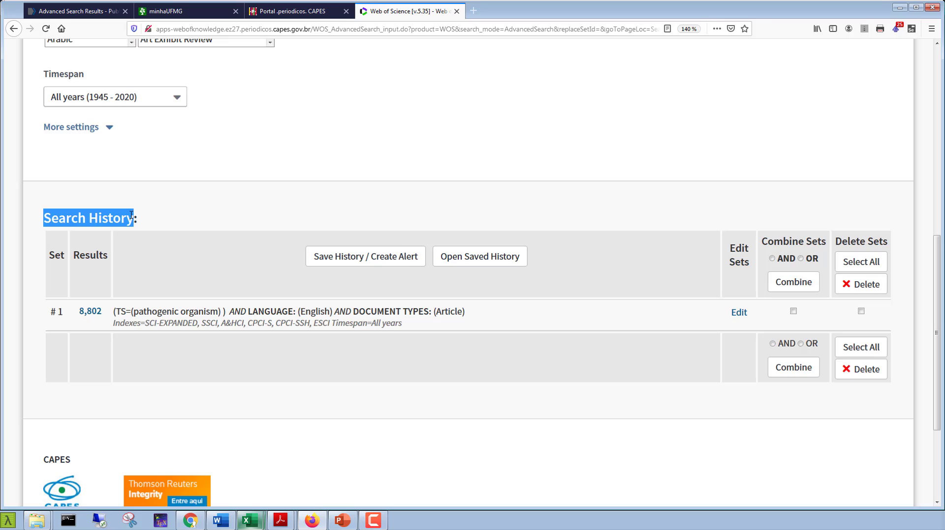
drag(50, 312, 61, 312)
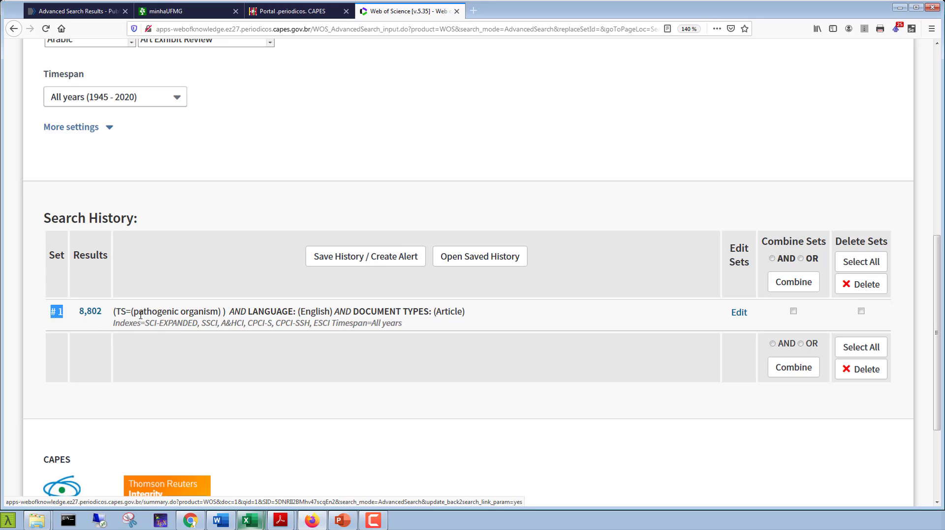
drag(134, 312, 217, 312)
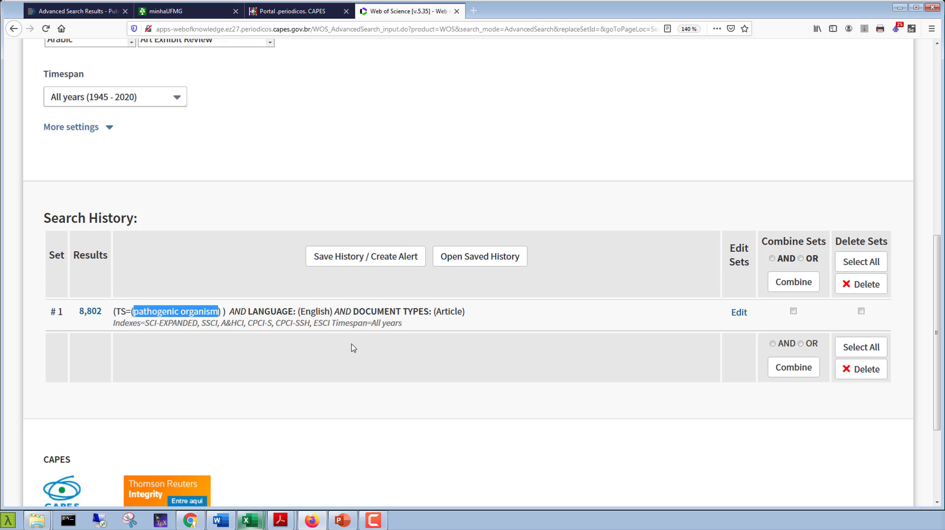
drag(229, 312, 321, 311)
click(228, 313)
drag(229, 312, 247, 312)
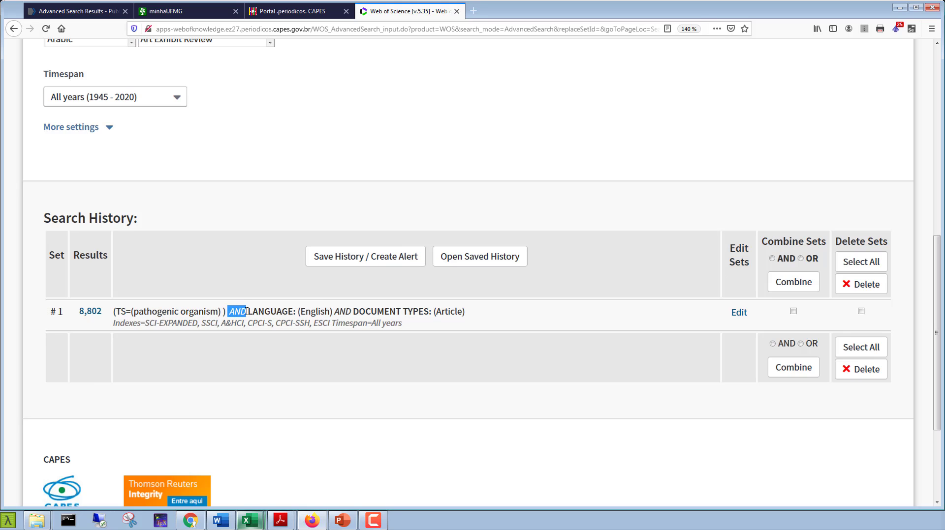
Examine the language restriction, document type restriction and topic phrase in the Search History entry for set 1.
scroll(251, 310, down, 1)
scroll(260, 315, up, 2)
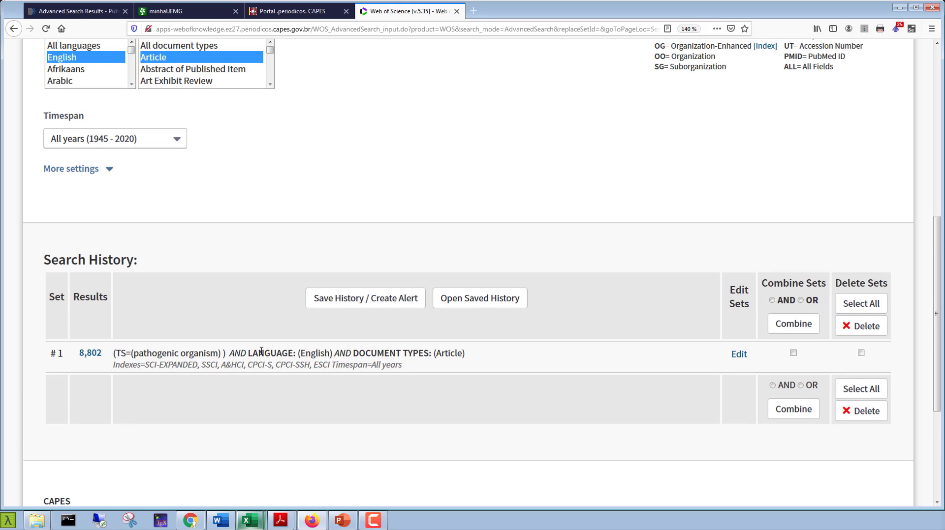
double_click(260, 353)
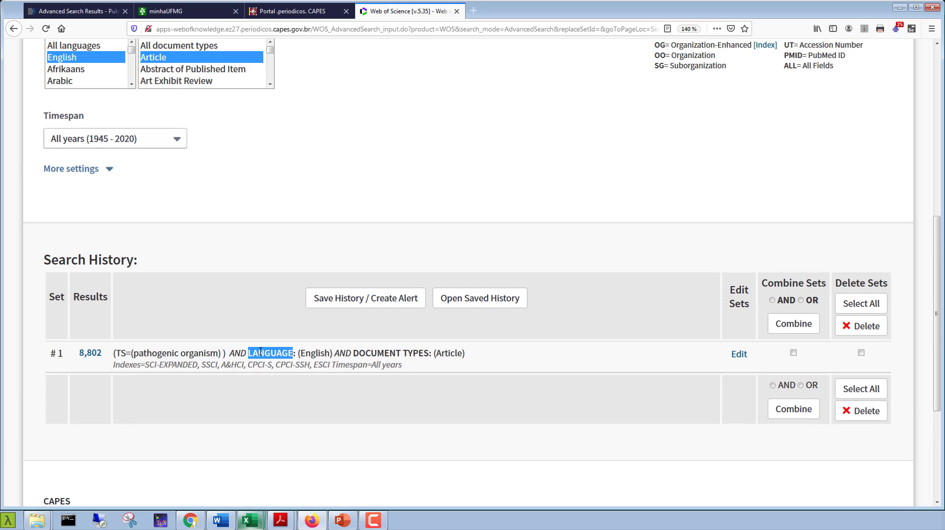
click(339, 354)
drag(352, 353, 434, 354)
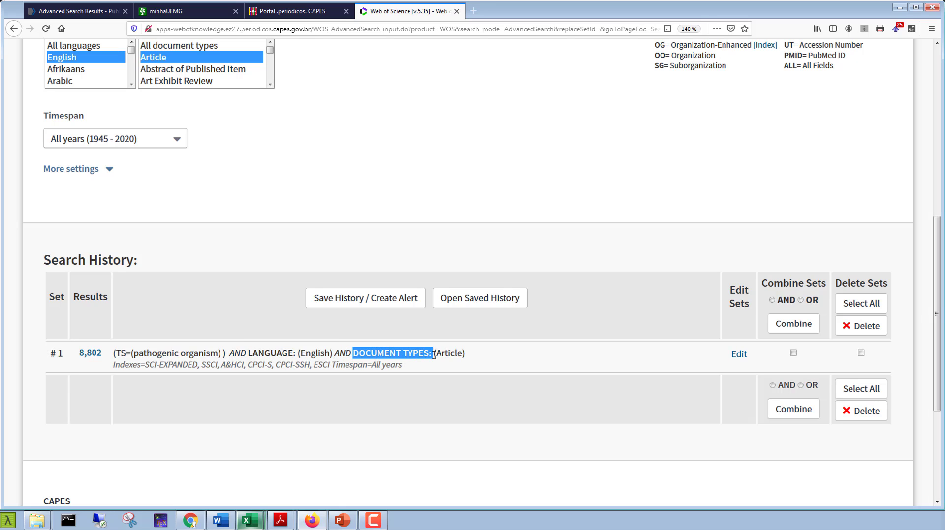
double_click(459, 355)
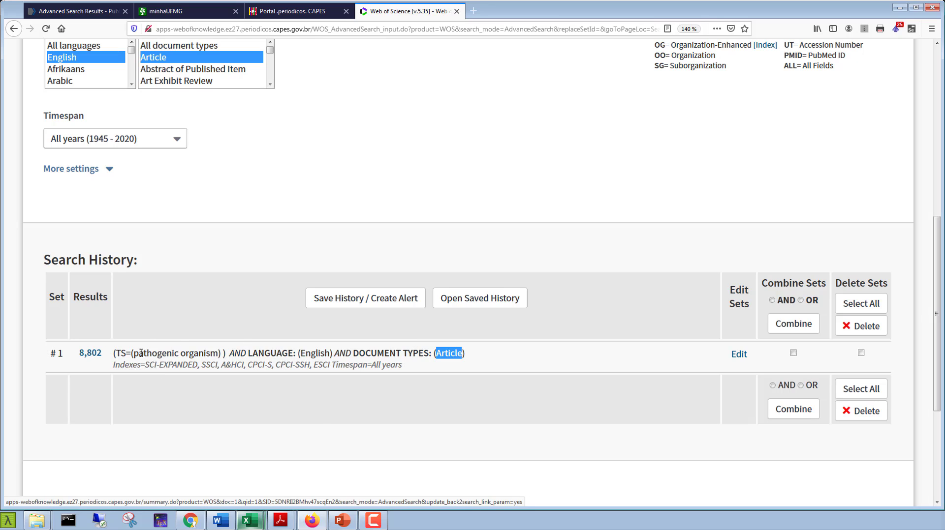
drag(134, 354, 219, 353)
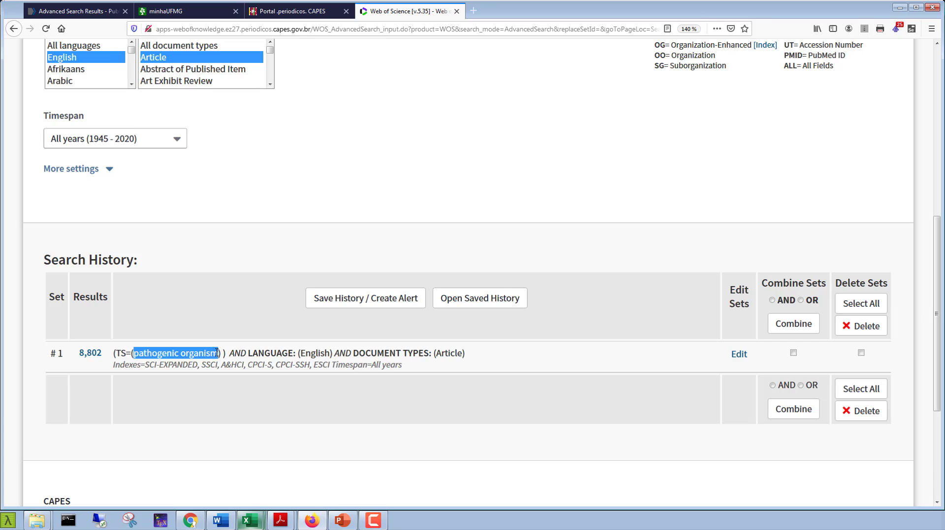
Open the results list of set 1, look over the first records, and return to the advanced search page.
click(90, 354)
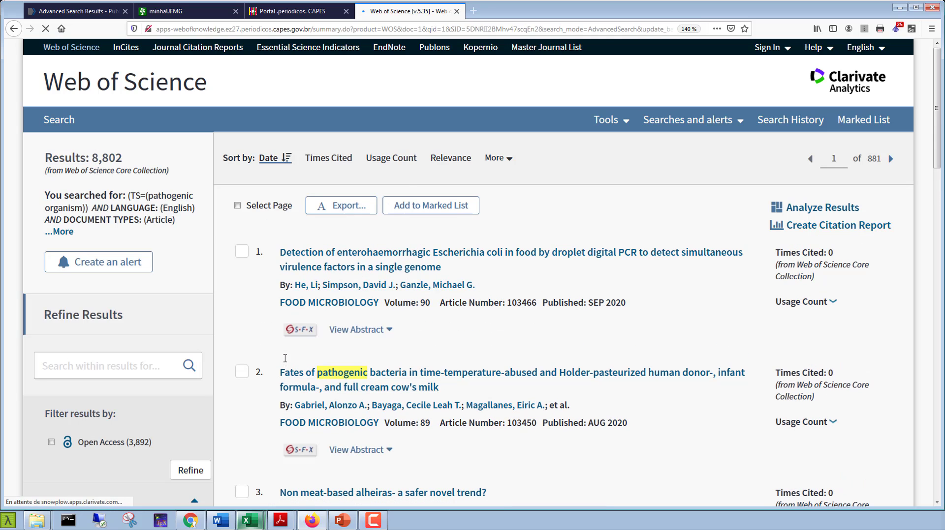
scroll(405, 339, down, 3)
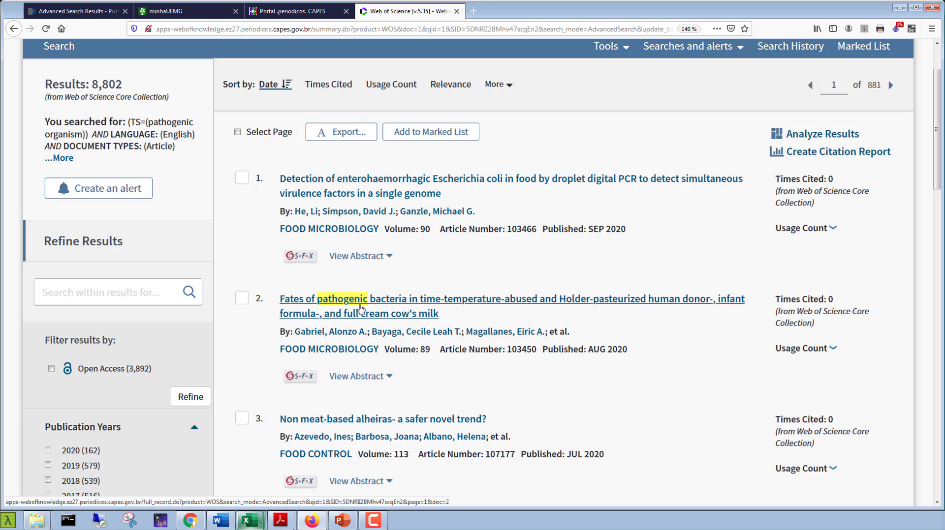
scroll(361, 309, up, 3)
key(alt+Left)
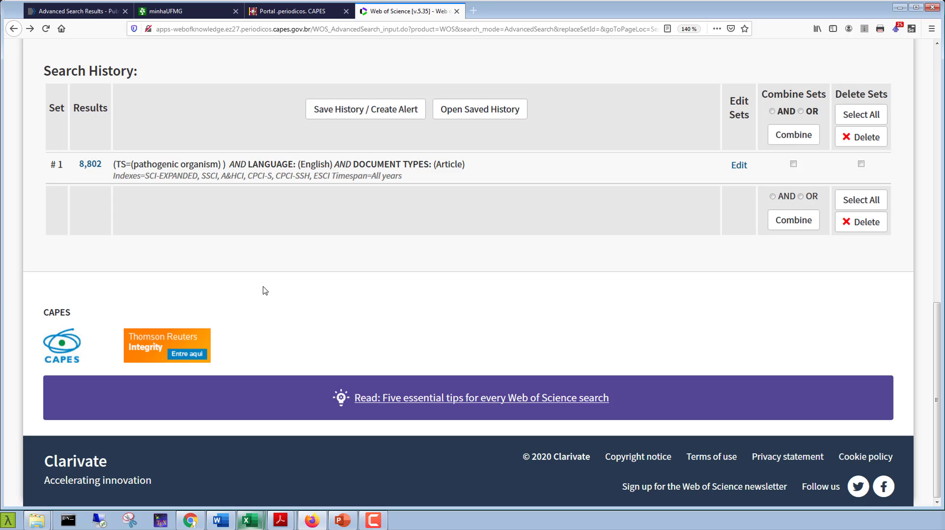
Copy the phrase pathogenic organism from set 1 into the advanced search query box and enclose it in quotation marks.
scroll(251, 295, up, 3)
drag(220, 311, 135, 311)
key(ctrl+c)
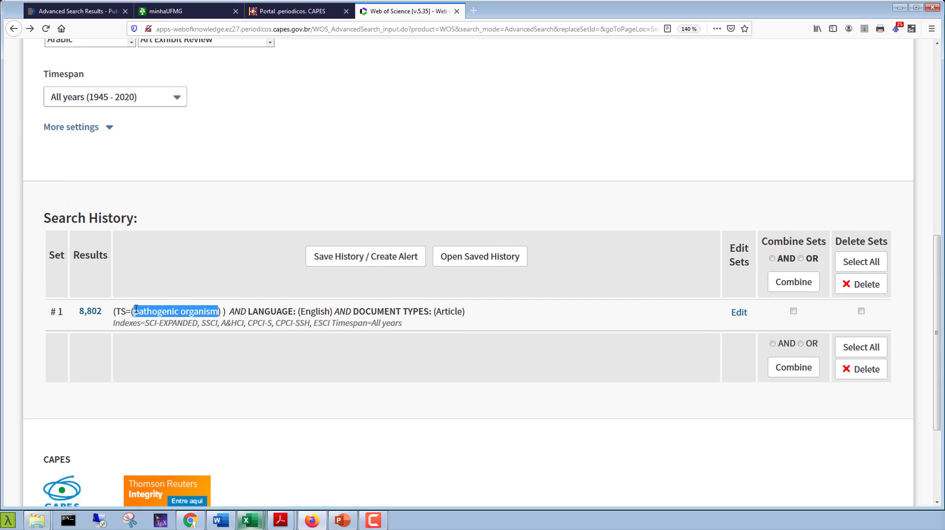
scroll(149, 305, up, 7)
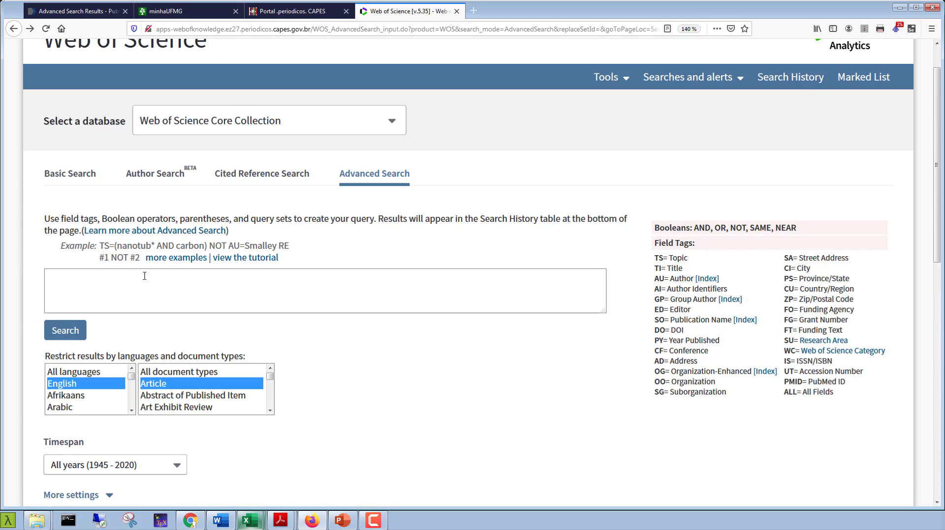
click(143, 288)
key(ctrl+v)
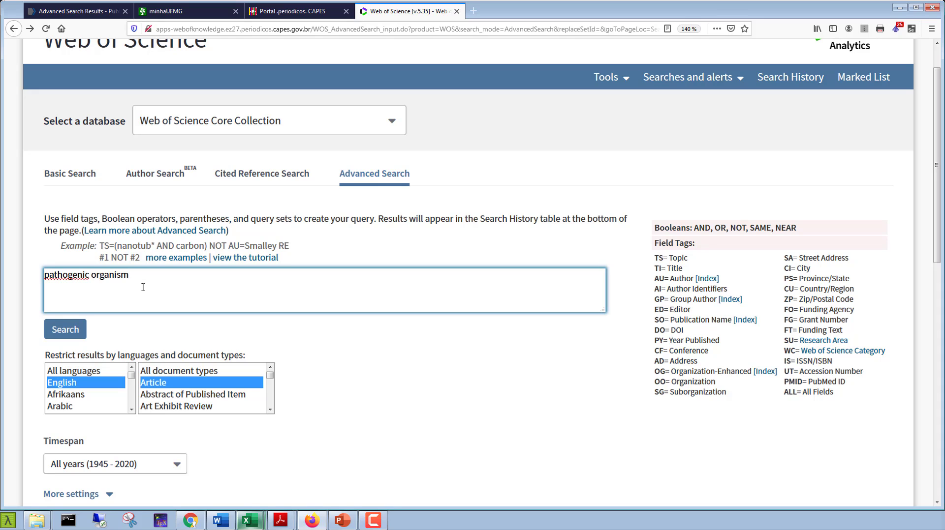
text(")
key(Home)
text(")
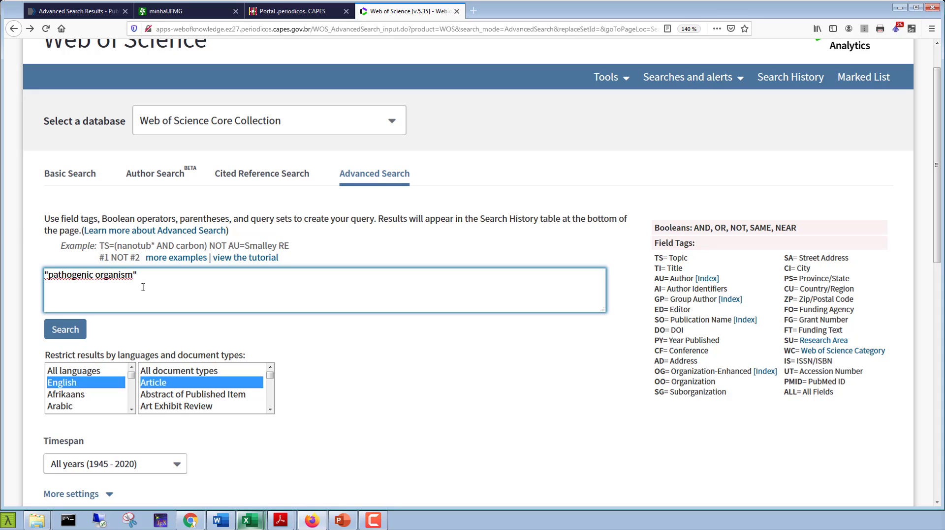
Add the topic field tag and parentheses so the query reads TS=("pathogenic organism"), and run the search.
click(59, 287)
text(TS=()
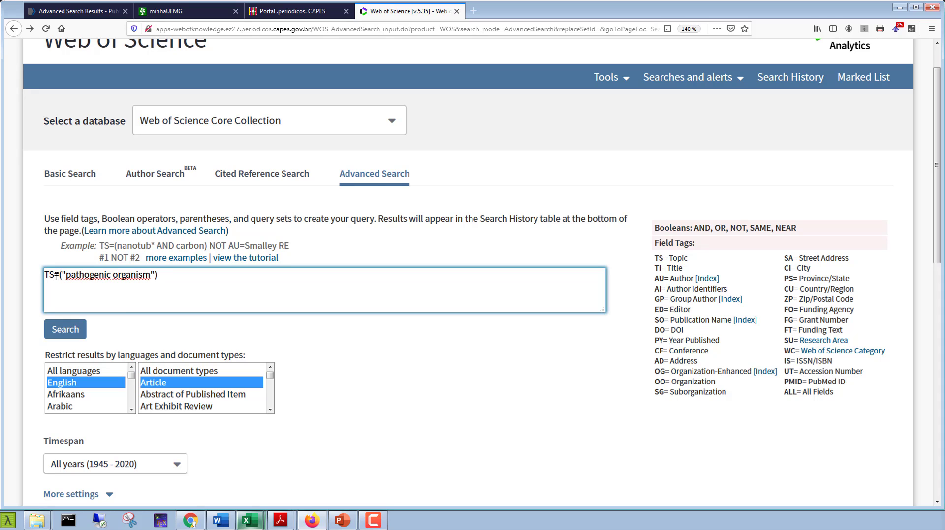
drag(54, 275, 43, 276)
drag(63, 274, 156, 275)
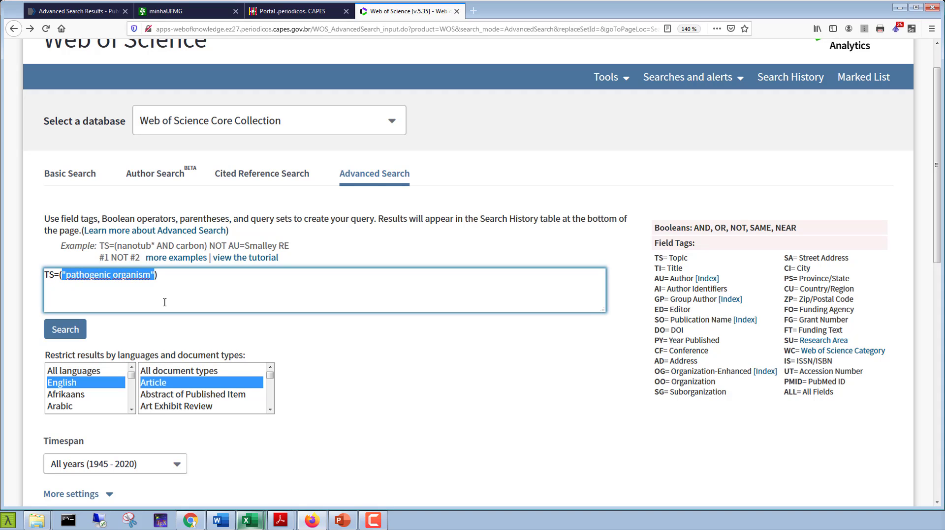
click(69, 330)
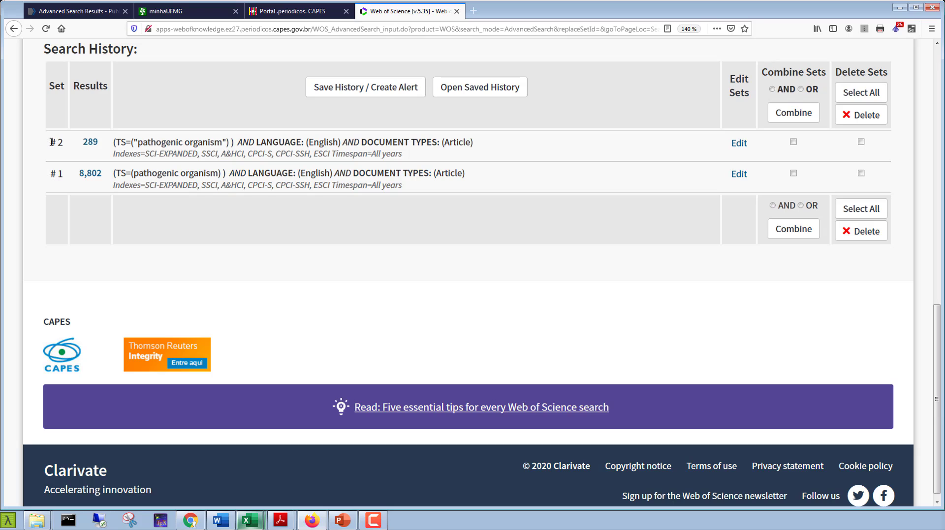
Open the results list of set 2 and browse the records on its first page.
drag(52, 142, 66, 149)
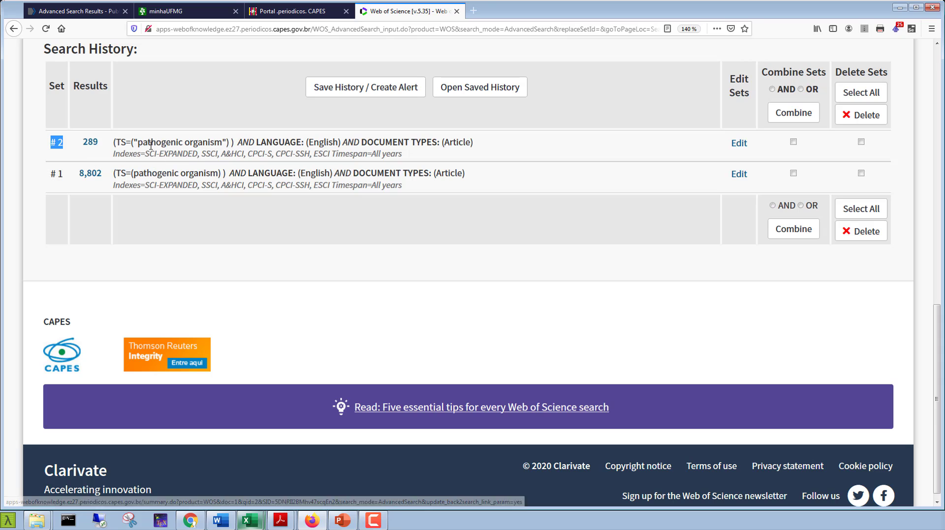
click(90, 142)
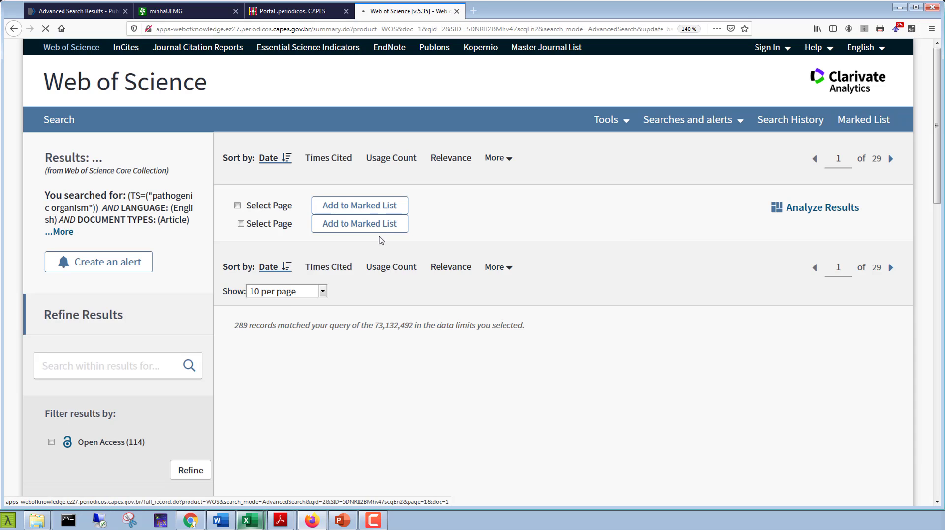
scroll(429, 294, down, 10)
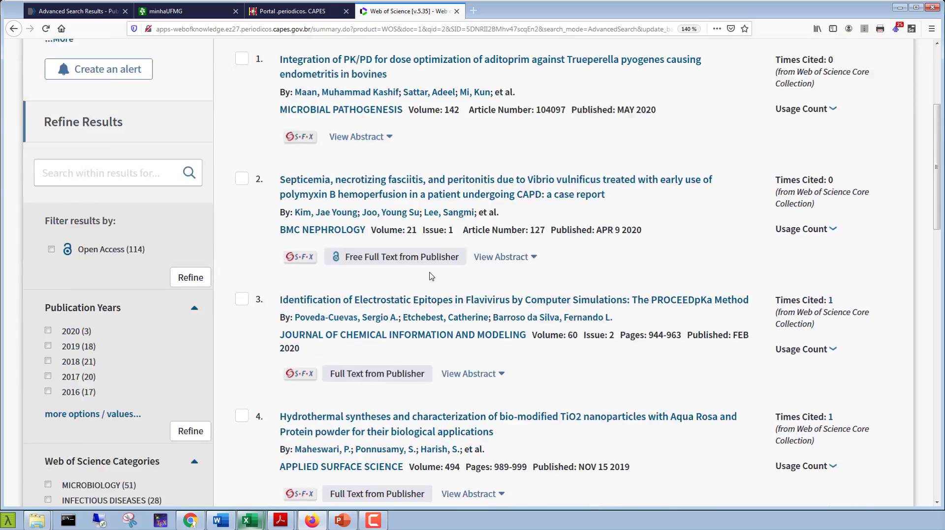
scroll(430, 273, down, 10)
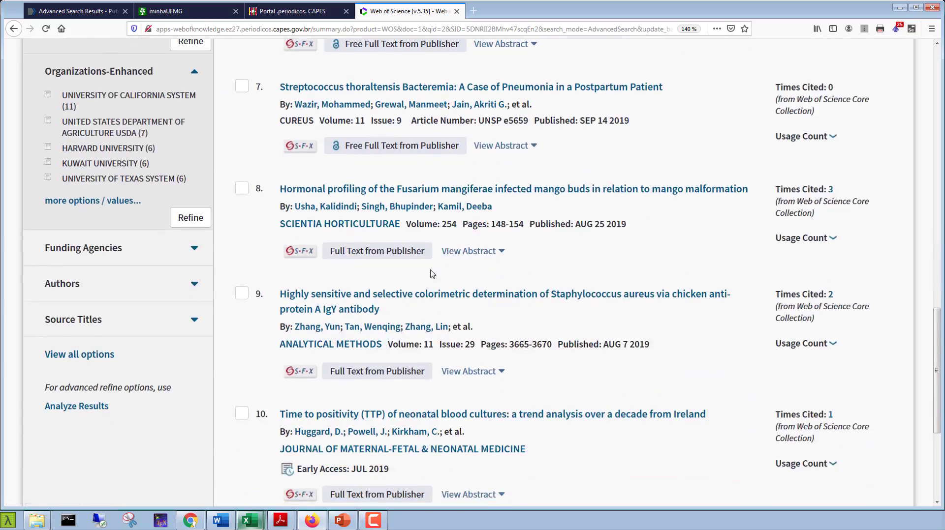
scroll(432, 274, up, 7)
scroll(432, 275, up, 15)
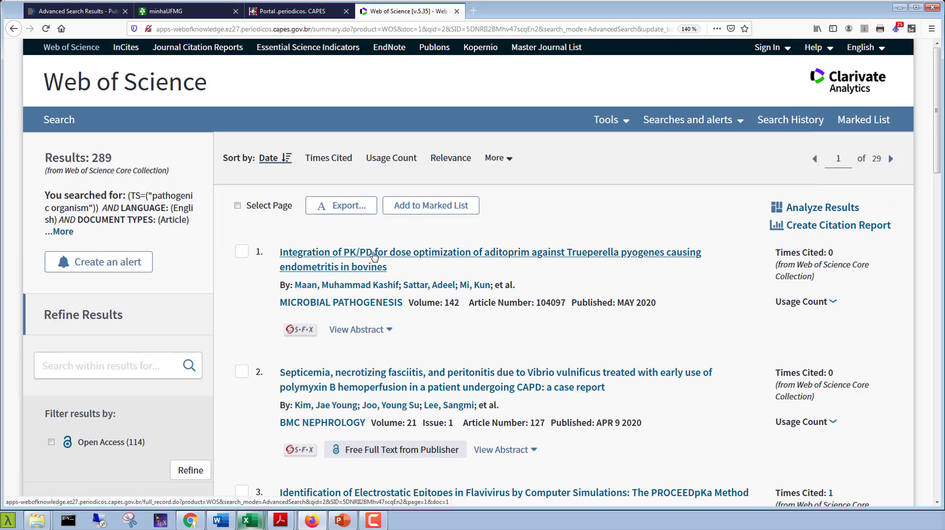
Open the first record in the set 2 results and copy the highlighted phrase "pathogenic organism" from its abstract.
click(374, 254)
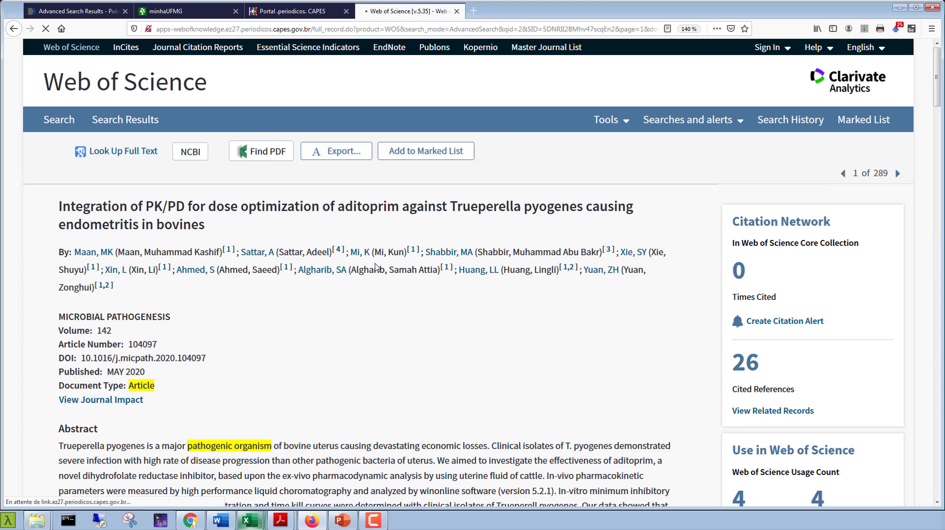
scroll(335, 297, down, 2)
scroll(334, 297, down, 3)
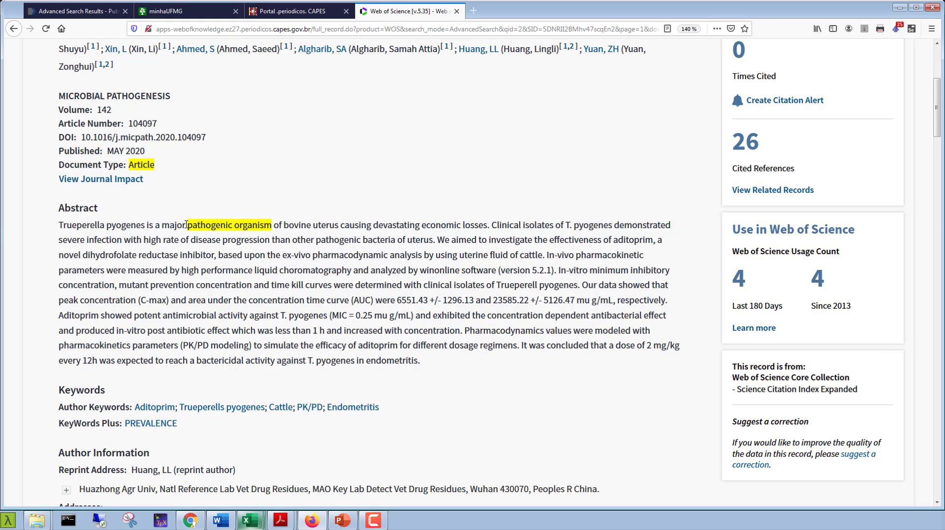
drag(187, 225, 271, 226)
key(ctrl+c)
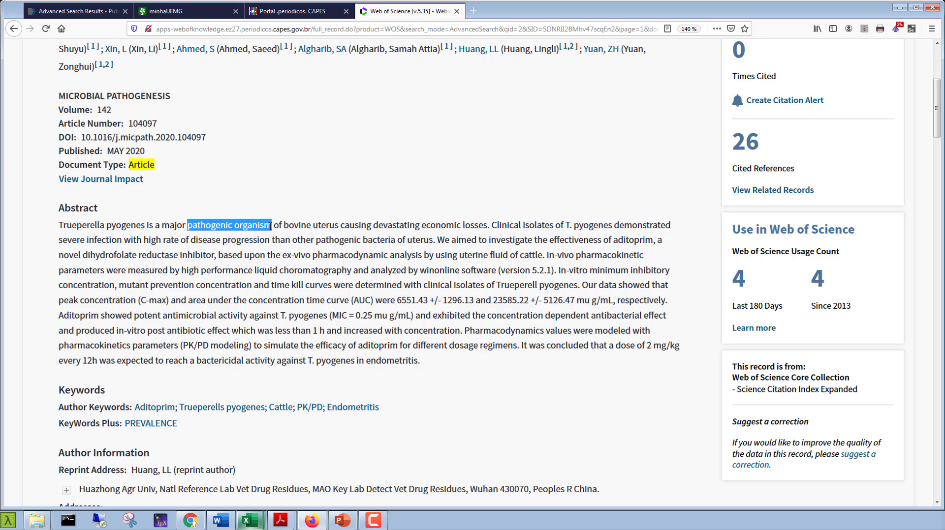
Return to the advanced search page and enter the truncated phrase pathogenic organism* without quotation marks in the query box.
click(20, 33)
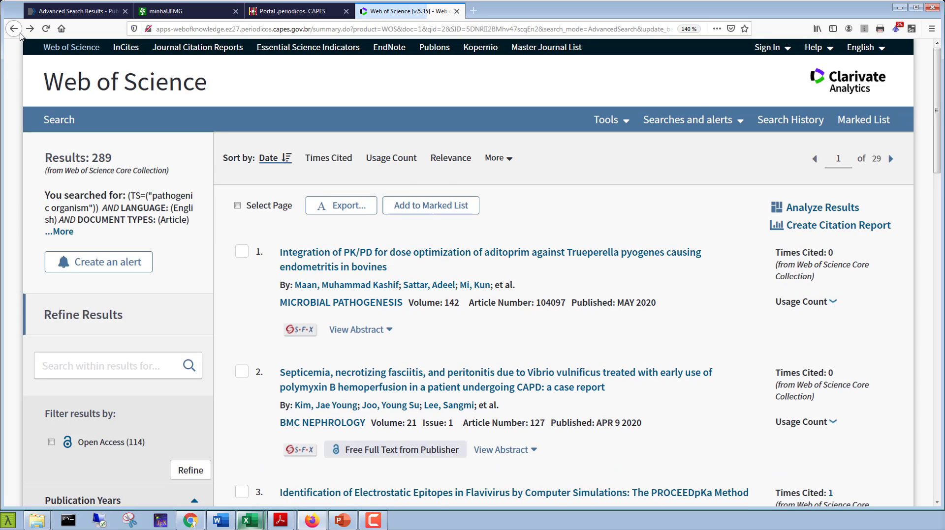
click(20, 33)
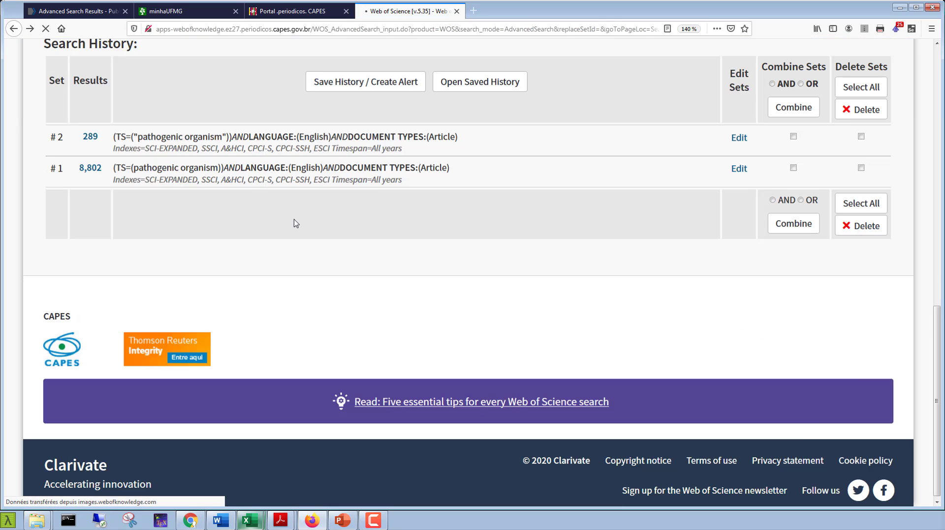
scroll(186, 232, up, 7)
click(205, 139)
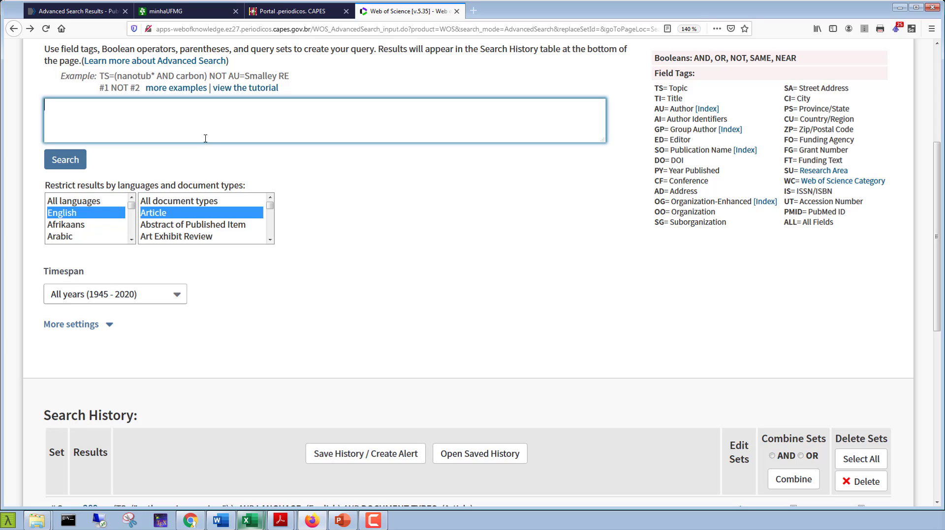
key(ctrl+v)
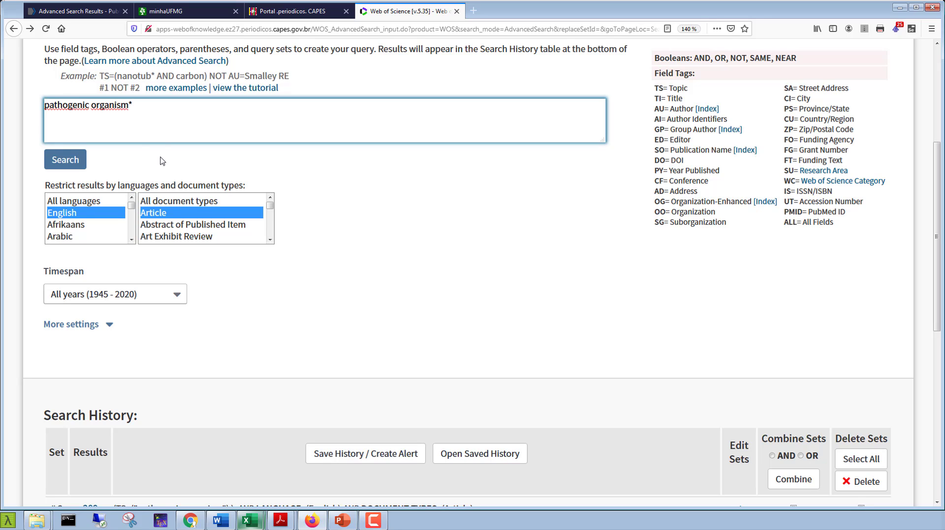
Add the topic field tag and parentheses so the query reads TS=(pathogenic organism*), and run the search.
text(T)
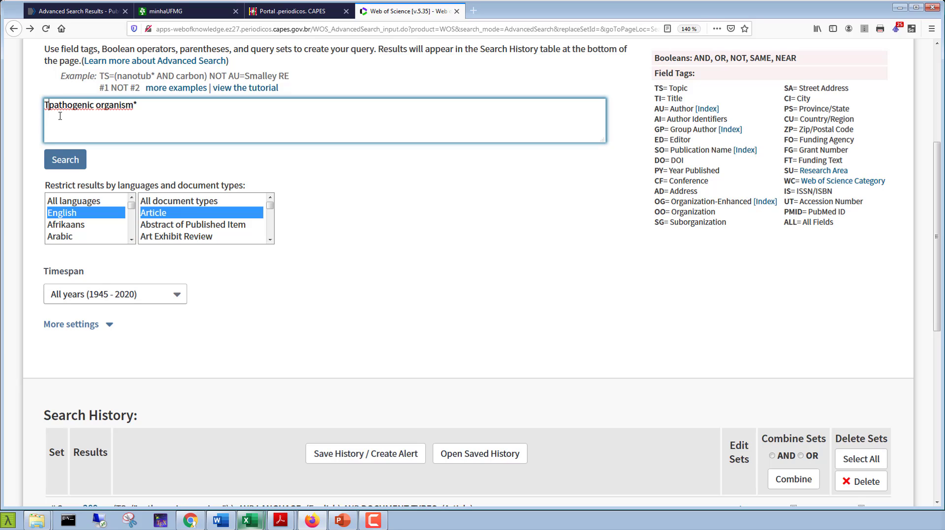
text(S=)
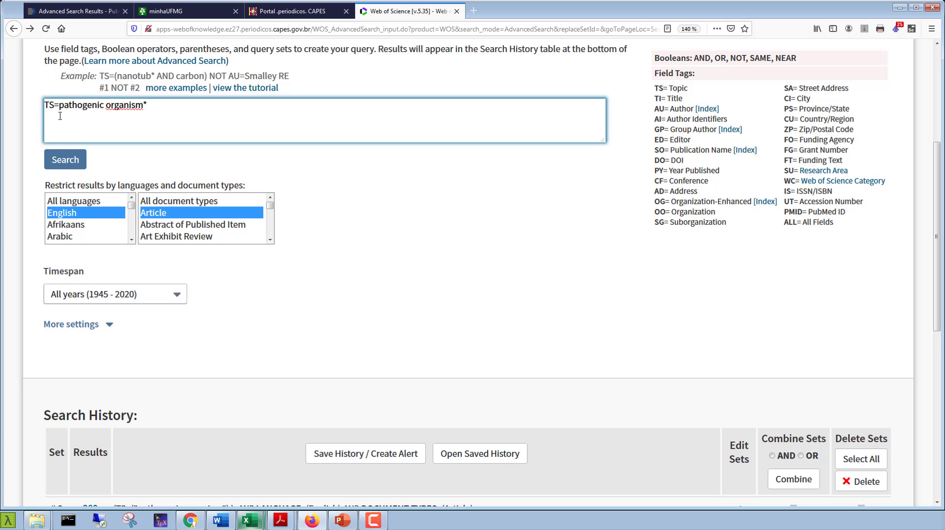
text(()
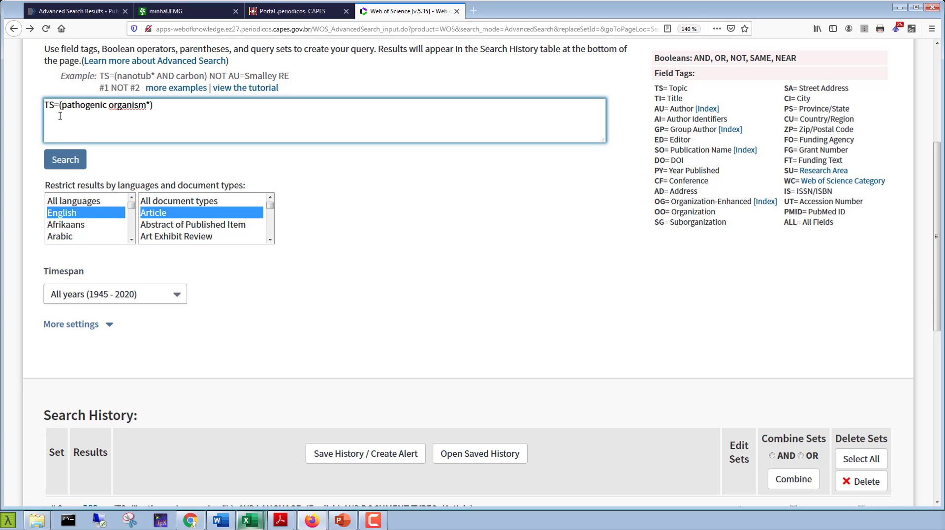
click(77, 160)
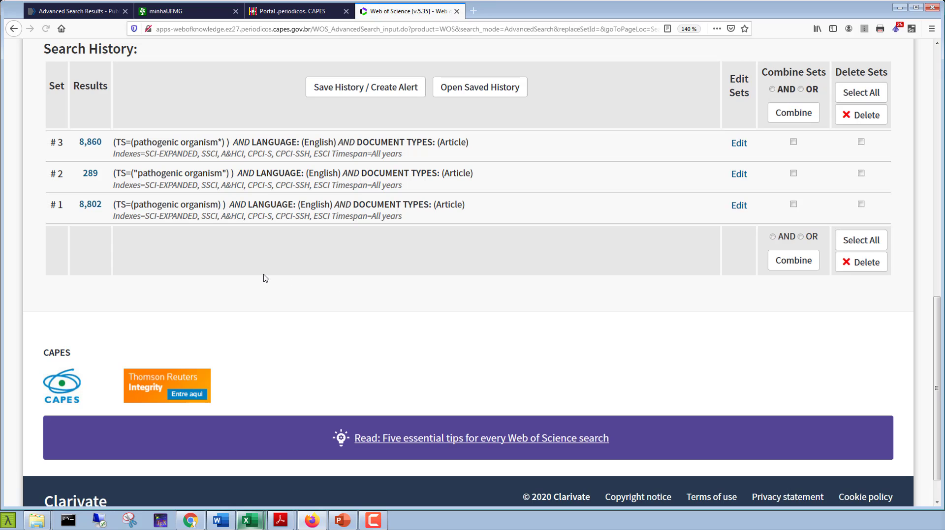
Examine the topic phrase, its truncated word and the set number of set 3 in the Search History.
scroll(268, 278, up, 3)
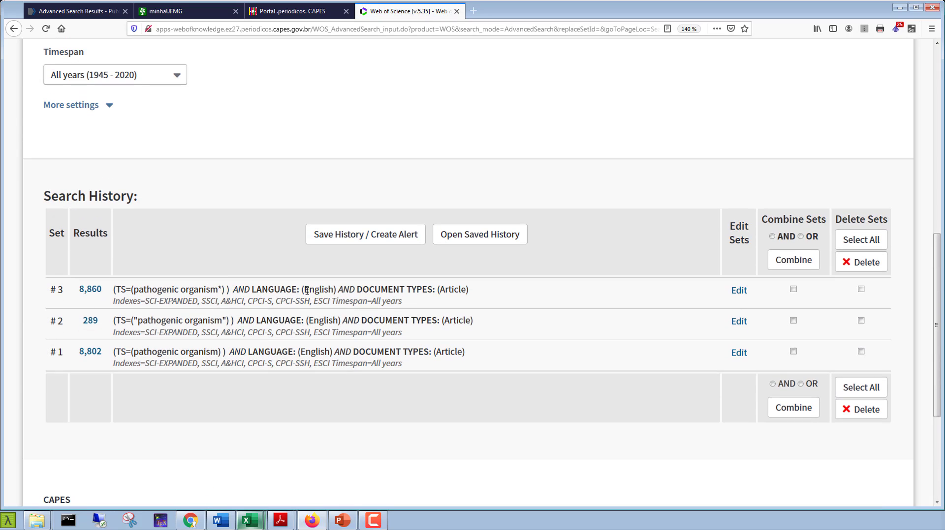
drag(134, 291, 216, 291)
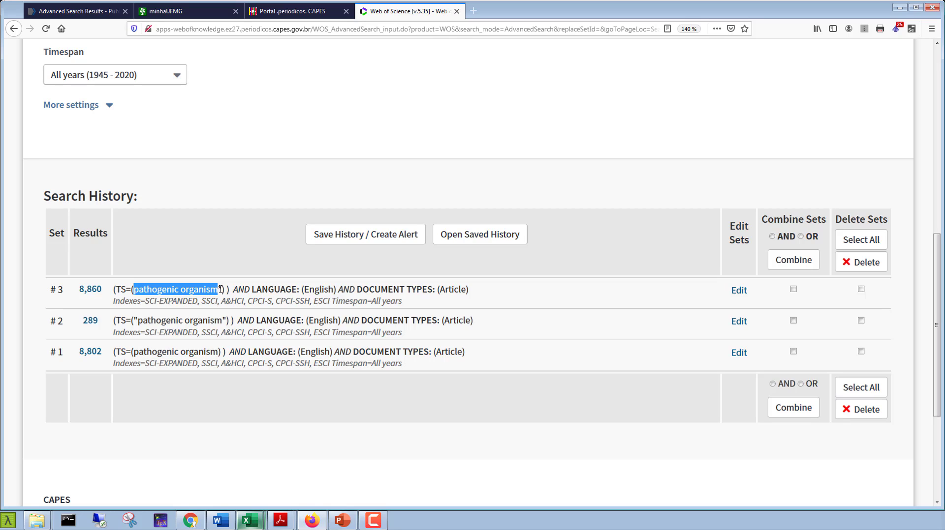
double_click(209, 291)
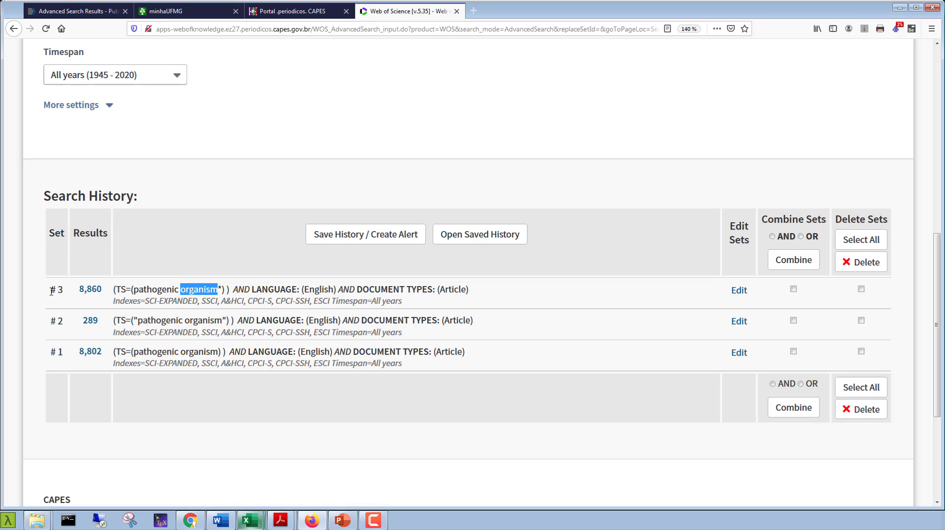
drag(51, 290, 62, 290)
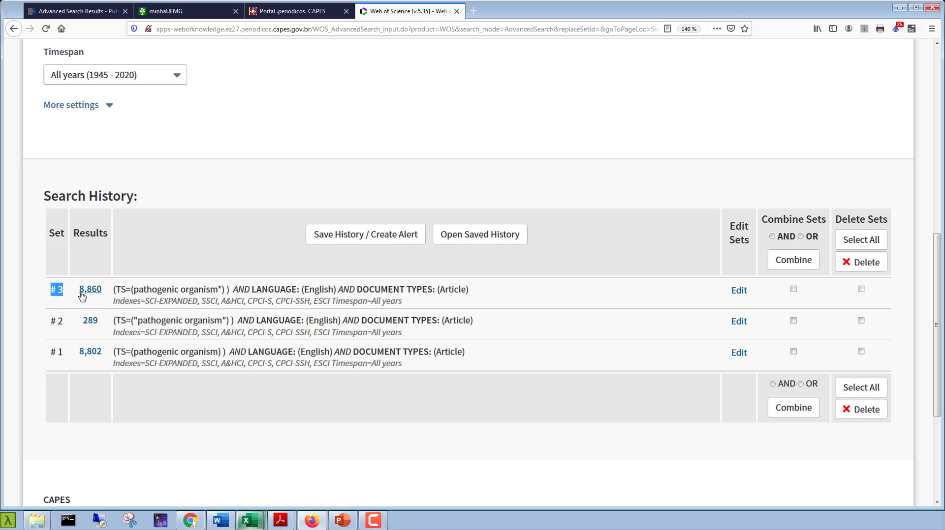
Compare the set 1 topic phrase pathogenic organism with the set 3 phrase pathogenic organism* in the Search History.
double_click(53, 353)
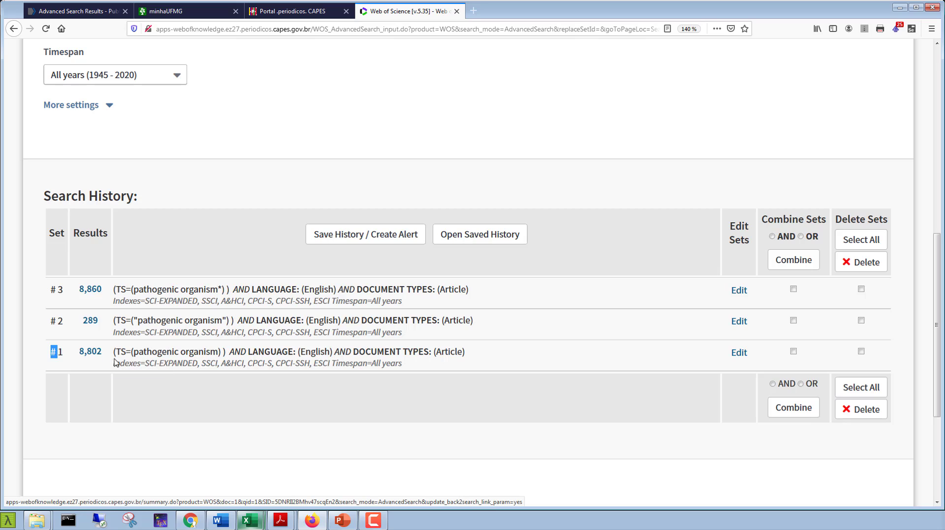
click(157, 349)
drag(158, 349, 217, 350)
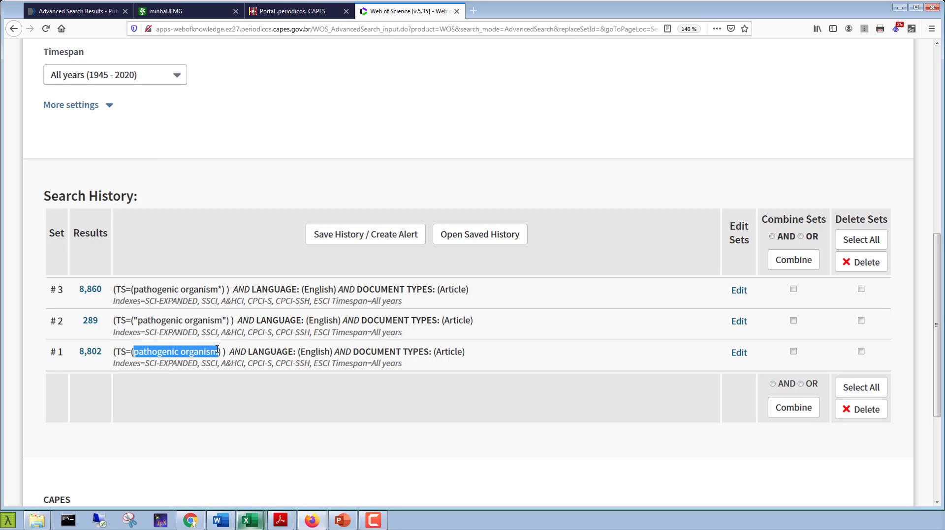
drag(135, 289, 222, 289)
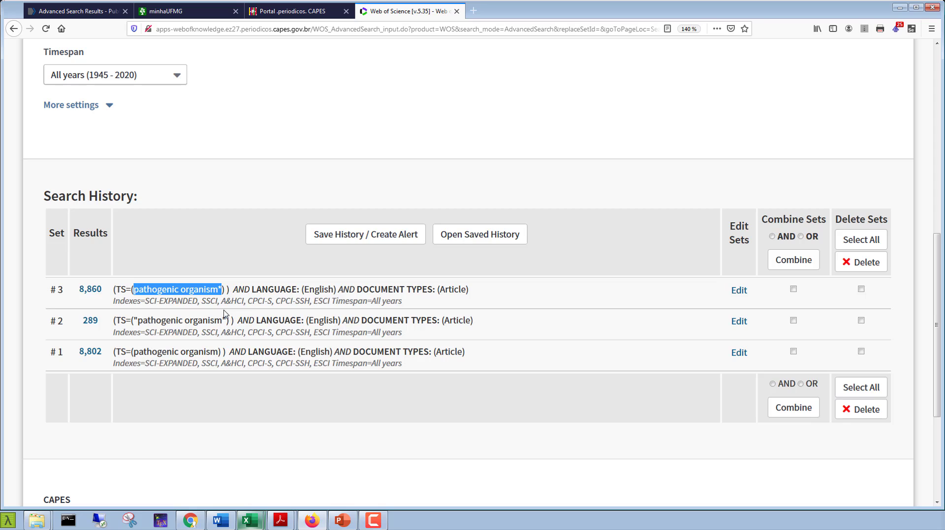
Open the set 3 results and view the second record's abstract to check where the highlighted search words occur.
click(96, 290)
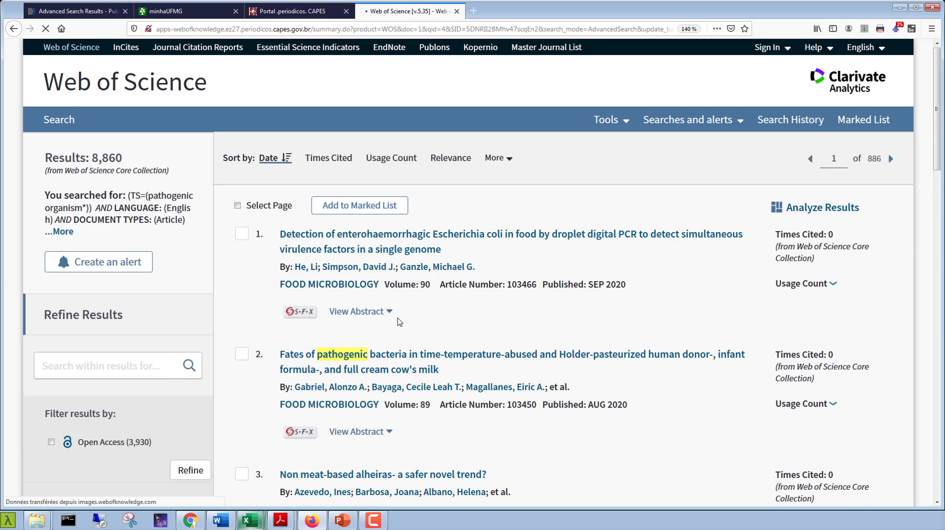
scroll(328, 301, down, 2)
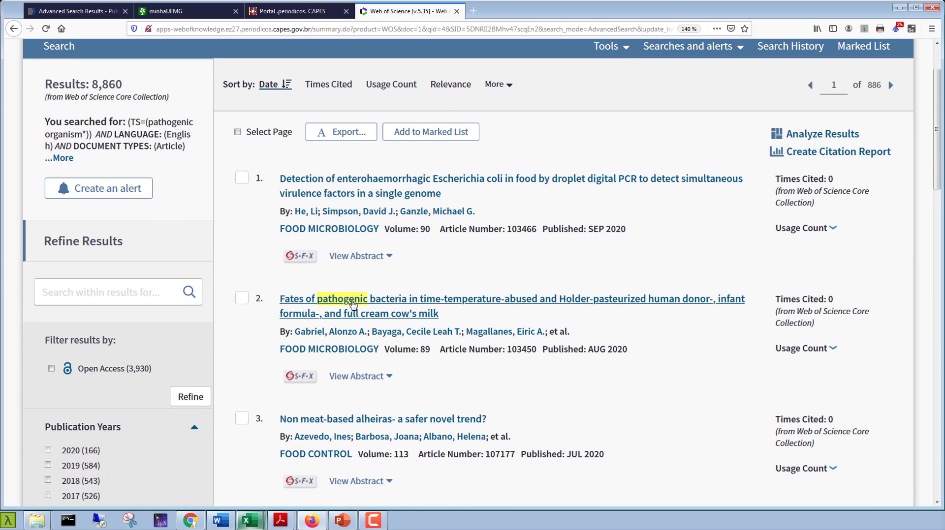
click(392, 304)
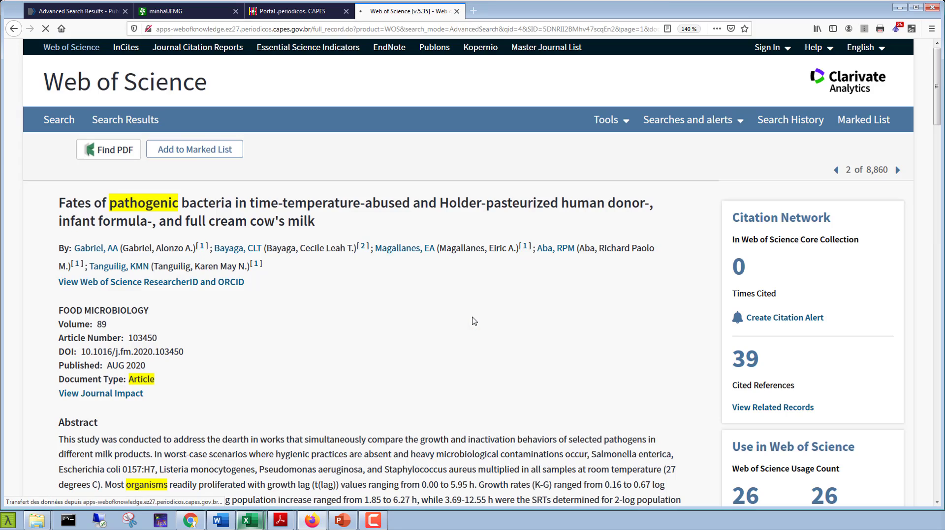
scroll(147, 359, down, 3)
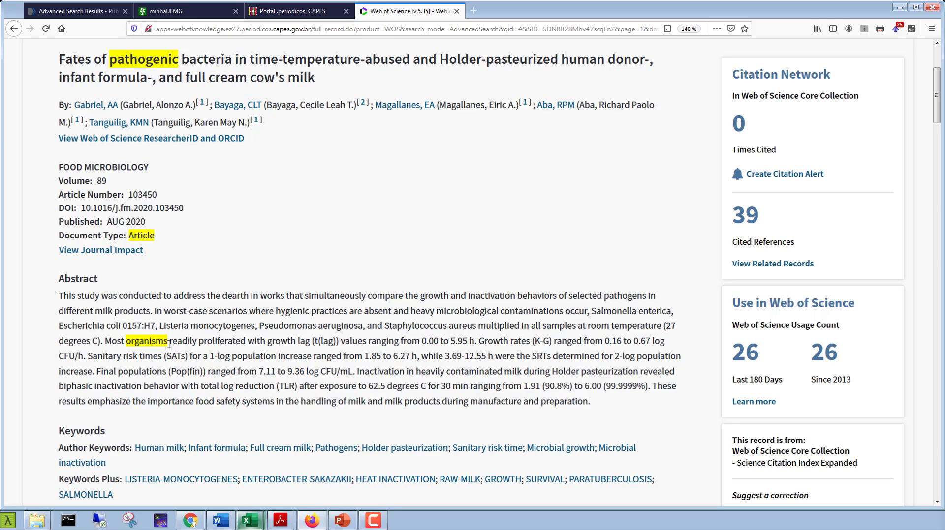
Check the highlighted words in the abstract of the third record, "Non meat-based alheiras- a safer novel trend?", and return to the results list.
click(13, 28)
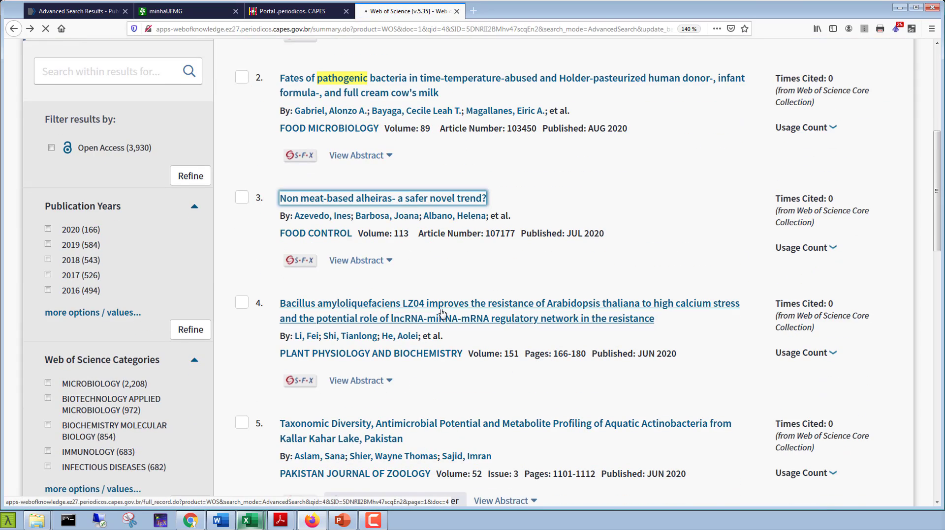
key(alt+Right)
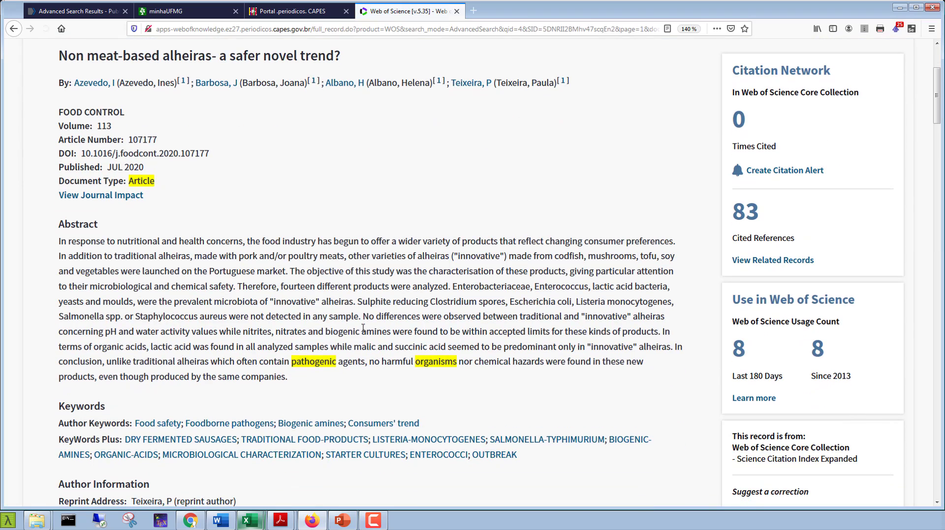
key(alt+Left)
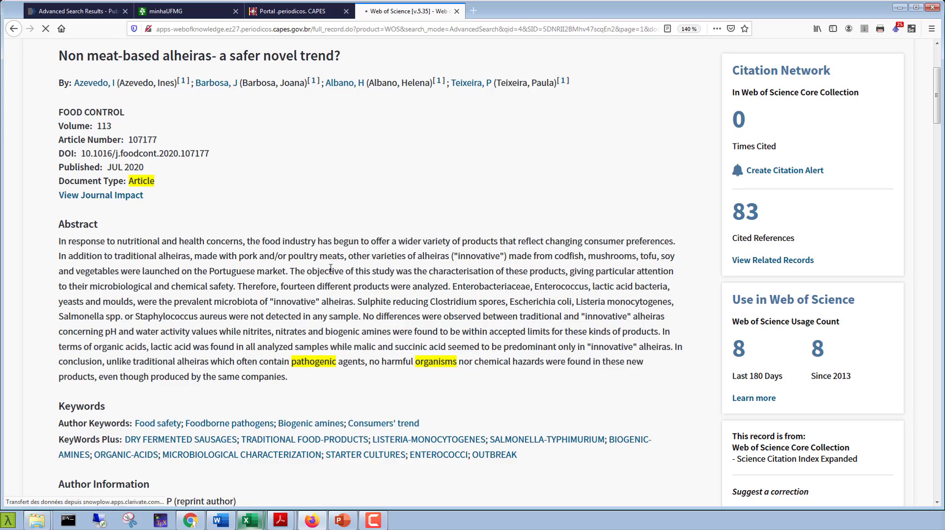
Look through the remaining records on the first page of set 3 results for highlighted search words.
scroll(369, 288, down, 8)
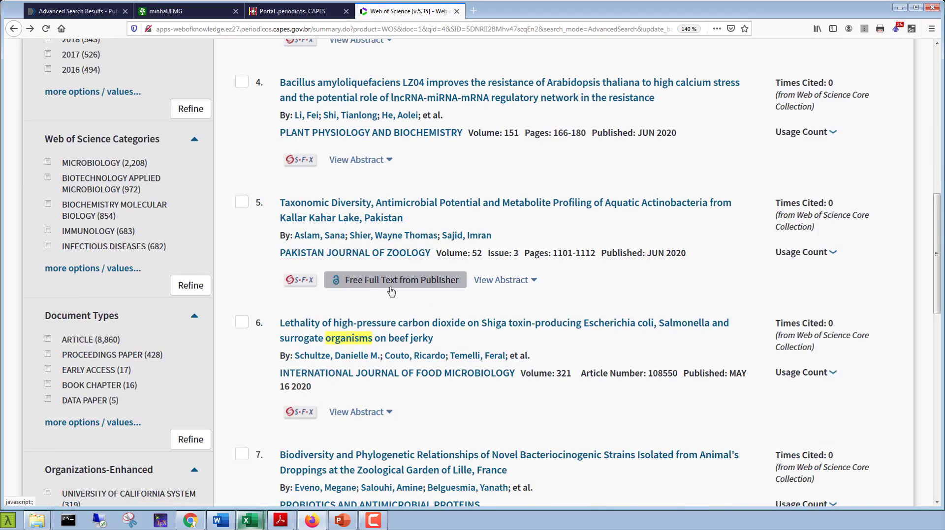
scroll(391, 293, down, 6)
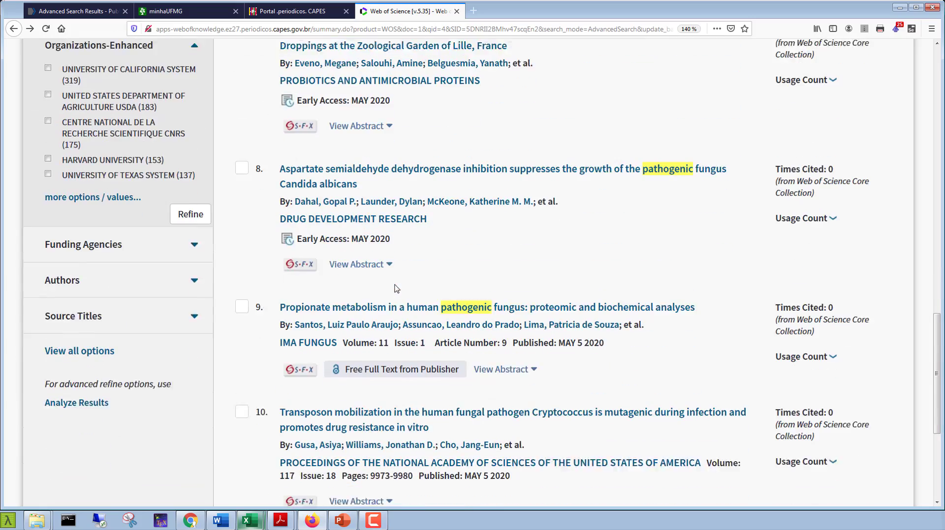
scroll(425, 298, down, 3)
scroll(418, 292, up, 20)
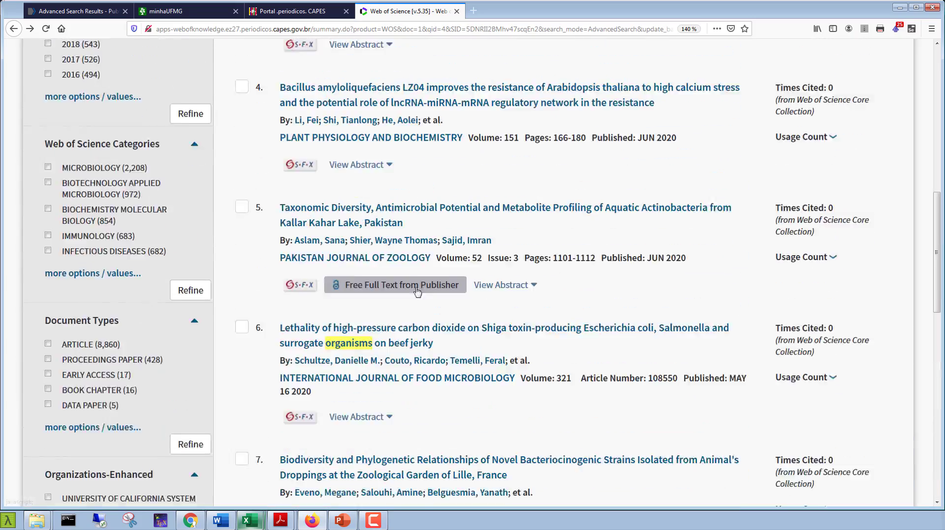
scroll(409, 283, up, 3)
Return to the advanced search page and copy the phrase pathogenic organism* from set 3 into the query box.
click(16, 29)
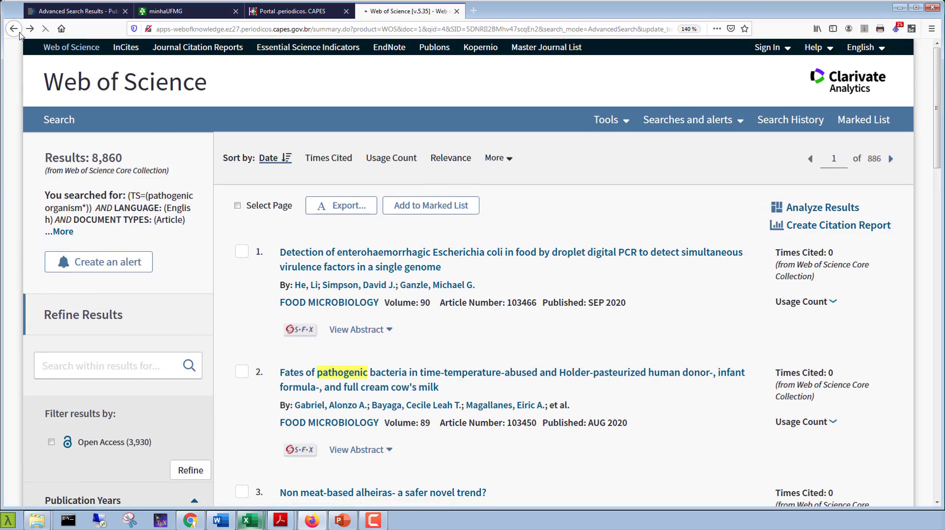
scroll(111, 181, up, 8)
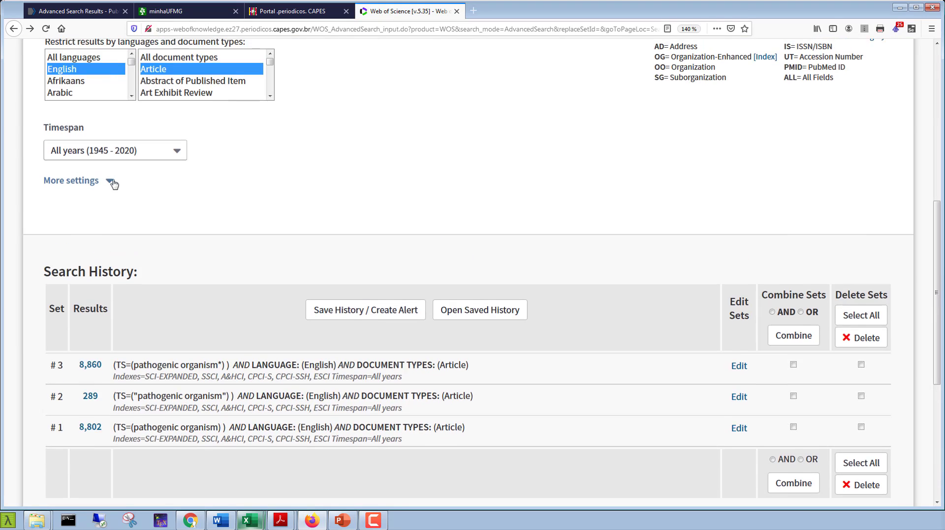
scroll(113, 182, up, 3)
scroll(217, 216, down, 9)
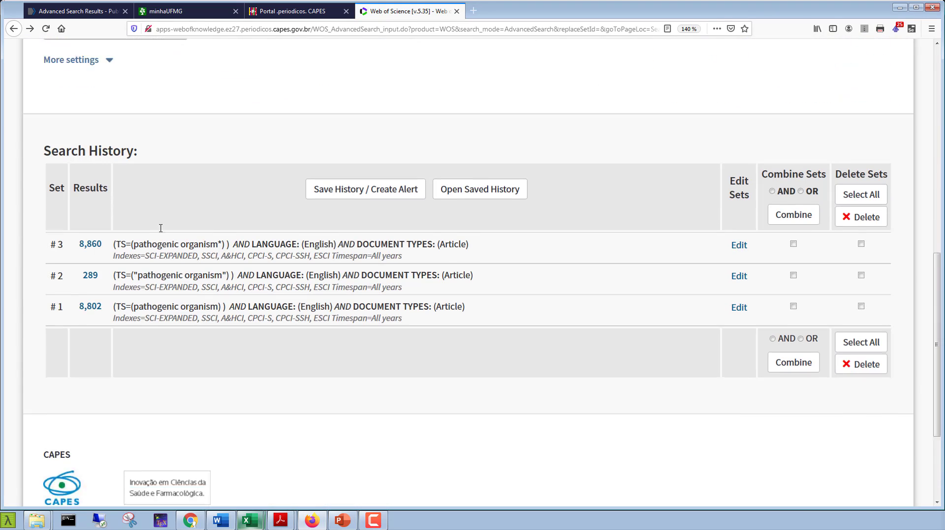
drag(222, 215, 134, 215)
key(ctrl+c)
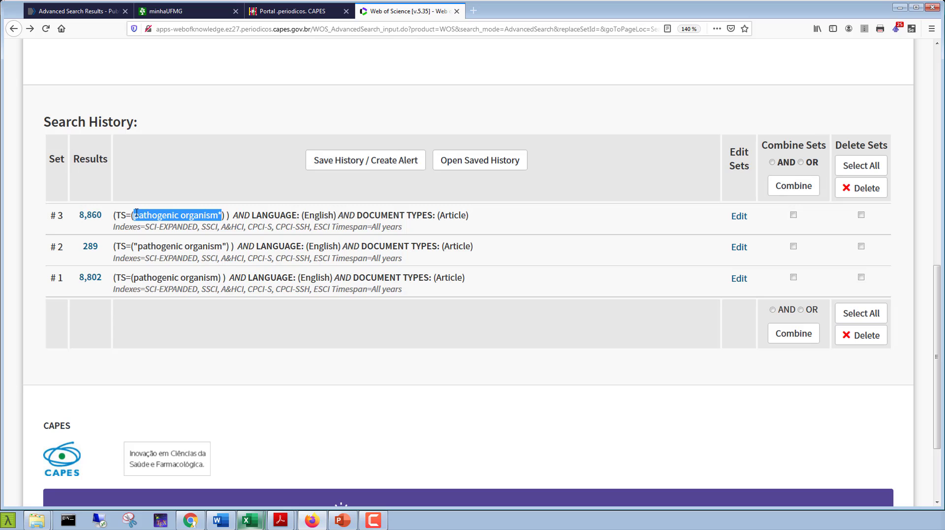
scroll(195, 215, up, 4)
scroll(195, 215, up, 4)
click(116, 256)
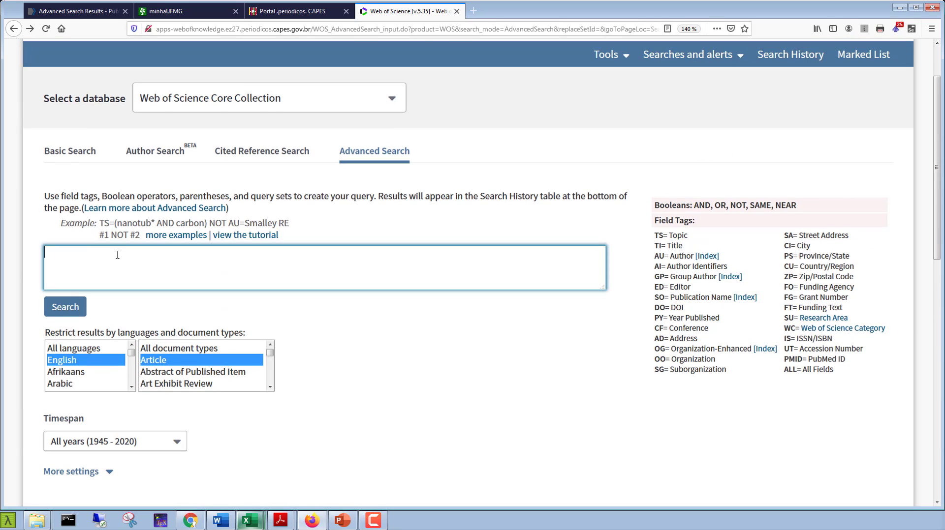
key(ctrl+v)
Truncate the first word and add the topic field tag so the query reads TS=(pathogen* organism*), and run the search.
drag(89, 252, 82, 251)
text(*)
text(T)
text(S=()
click(76, 305)
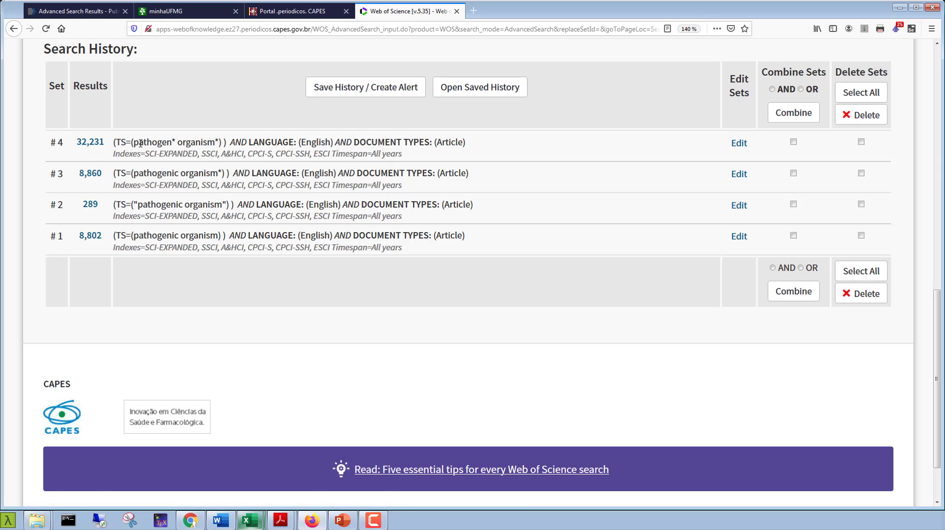
Examine the truncated word pathogen* in the set 4 query of the Search History.
drag(133, 143, 176, 143)
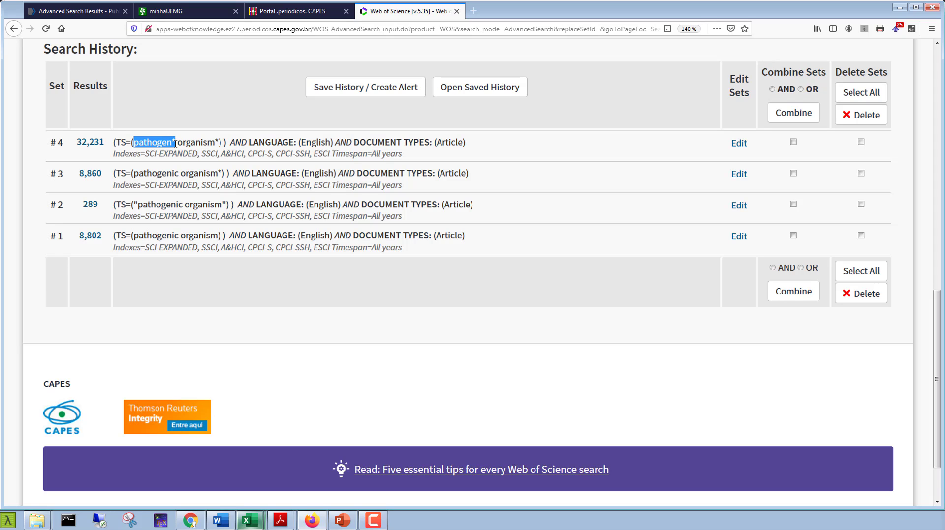
drag(152, 142, 159, 141)
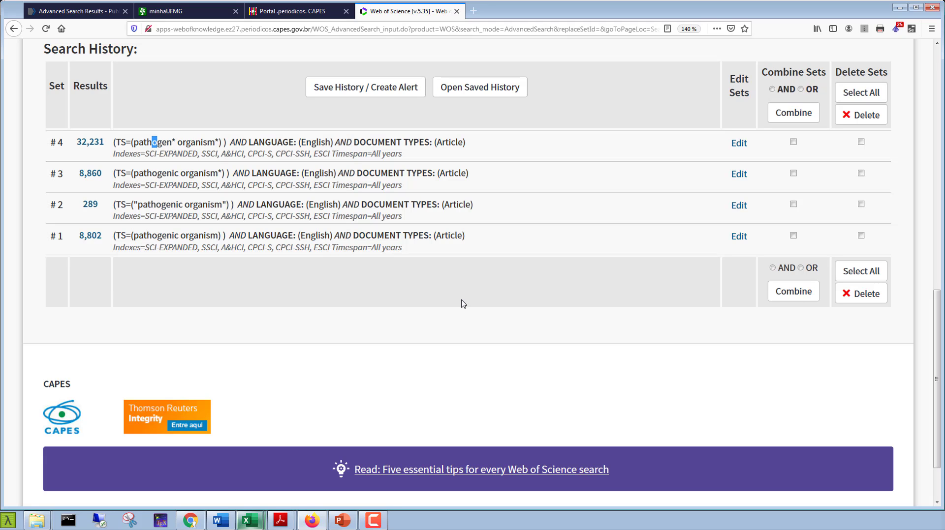
Delete all four search sets from the Search History.
scroll(527, 310, up, 3)
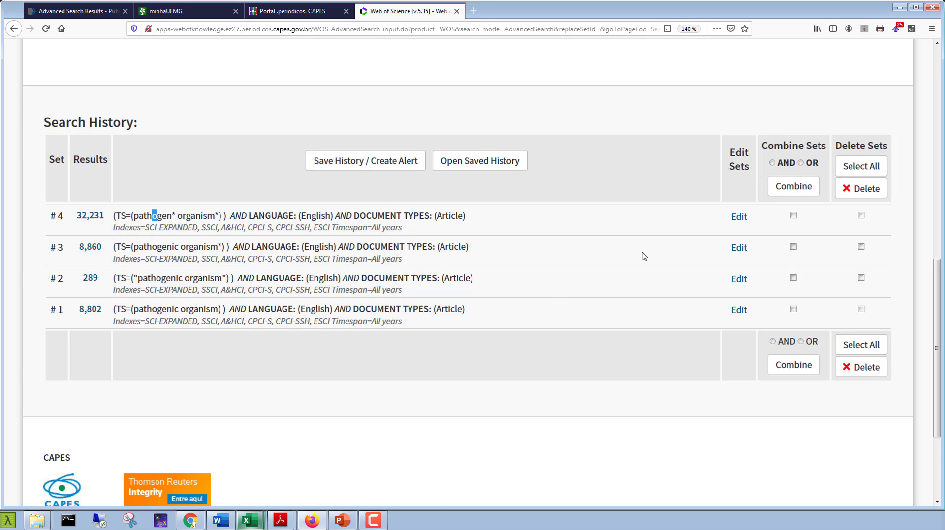
click(860, 166)
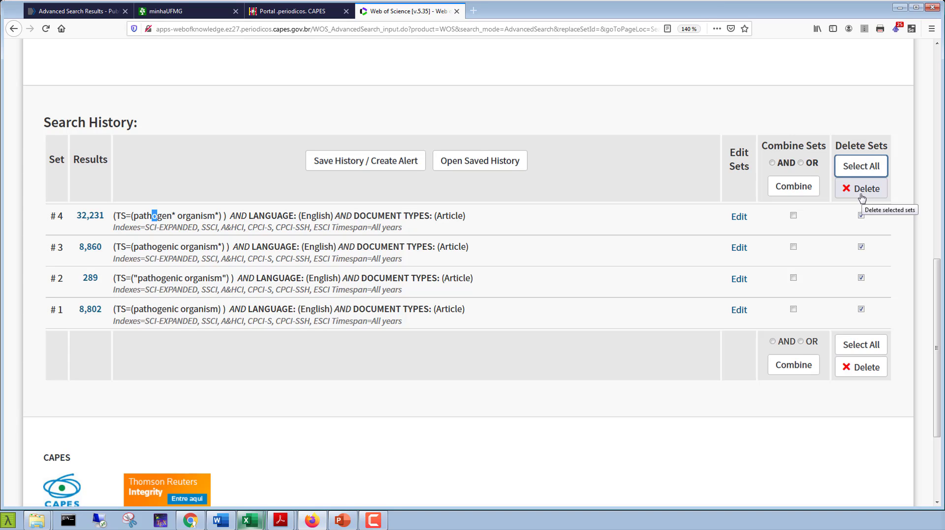
click(861, 192)
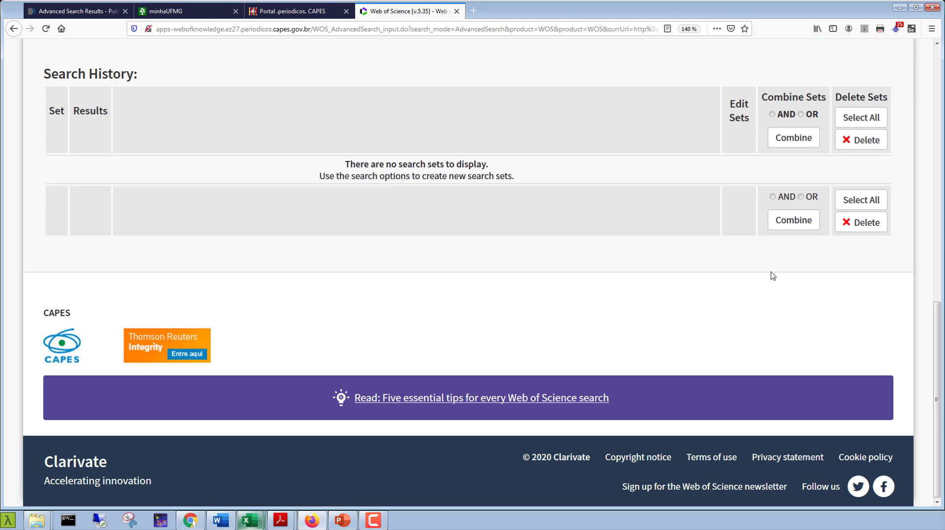
Enter the parenthesized OR list of review-type terms, from “Literature review” through “comprehensive survey”, in the empty query box.
scroll(699, 331, up, 2)
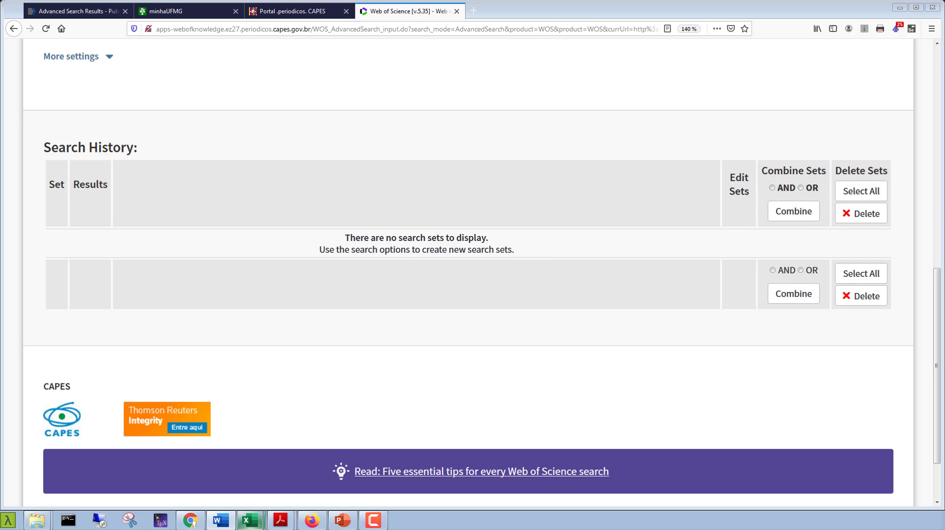
scroll(274, 152, up, 5)
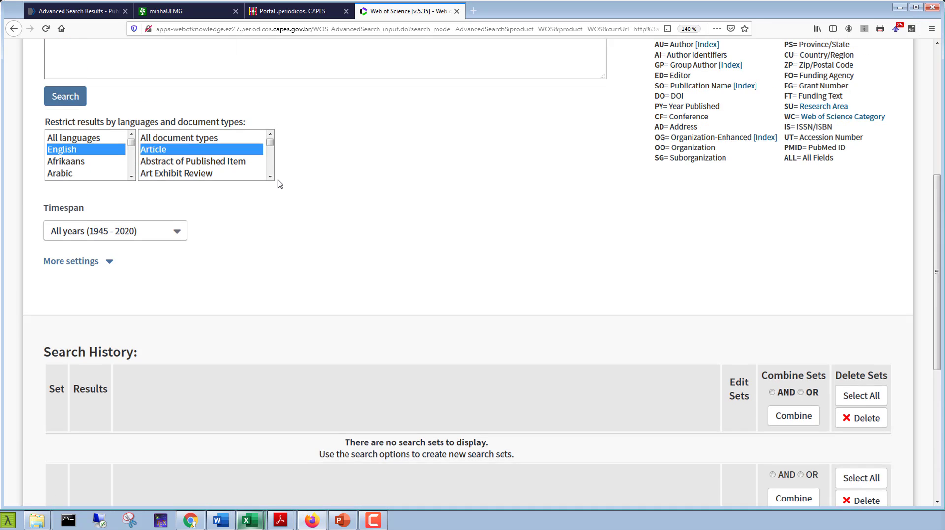
scroll(279, 184, up, 4)
click(391, 232)
text(("Literature review" OR Review OR "State of the art" OR "state of the art" OR "Advances in" OR "advances in" OR "Progress in" OR "progress in" OR "Current topics in" OR Yearbook OR Outlook OR Synthesis OR "Critical survey" OR "critical survey" OR "Comprehensive survey" OR "comprehensive survey" ))
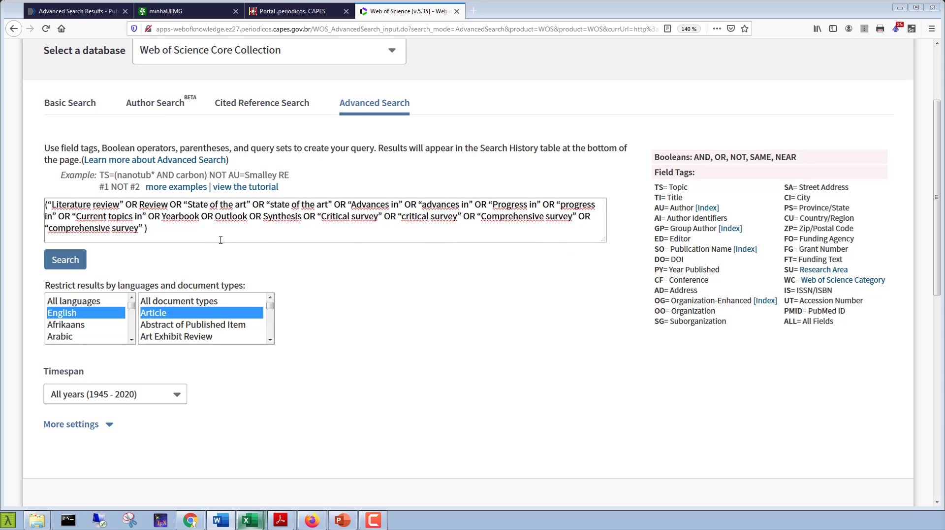
Wrap the list of review-type terms in the topic field tag TS=( ) and run the search.
click(46, 205)
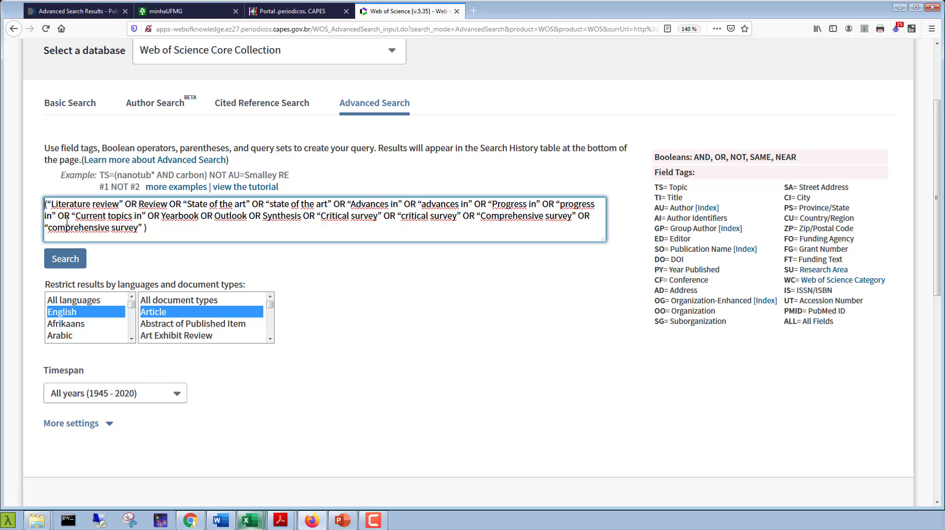
text(TS)
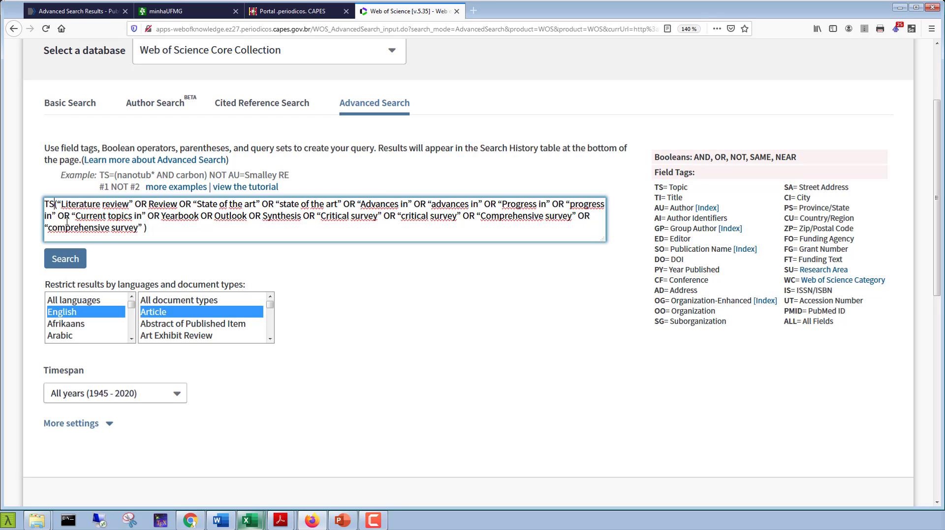
text(=()
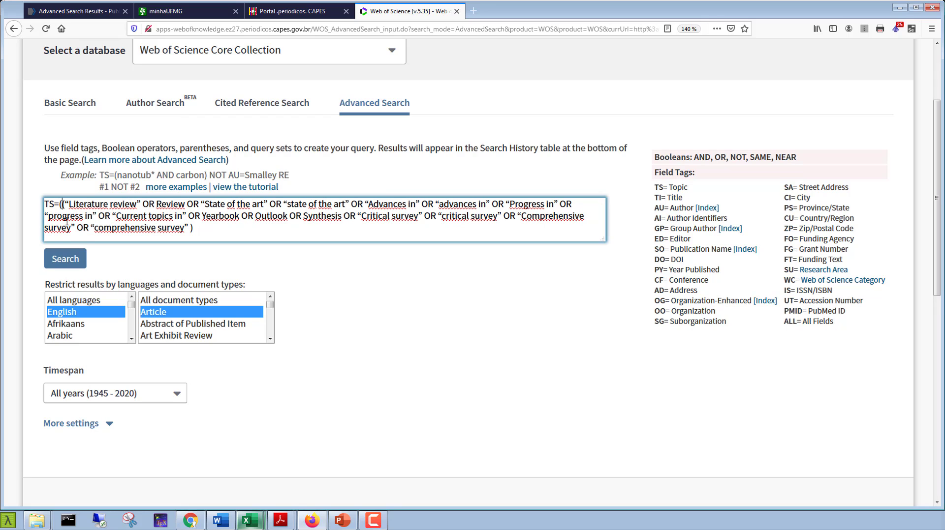
click(248, 228)
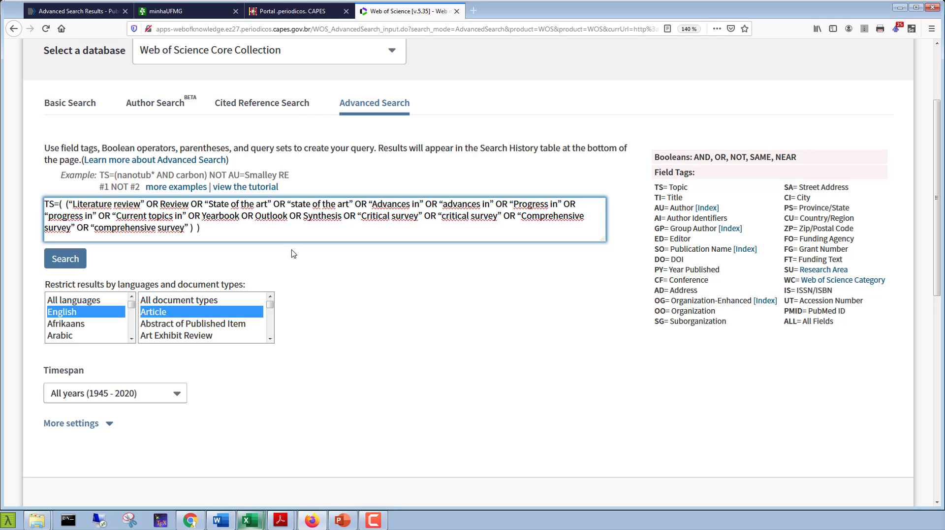
click(70, 262)
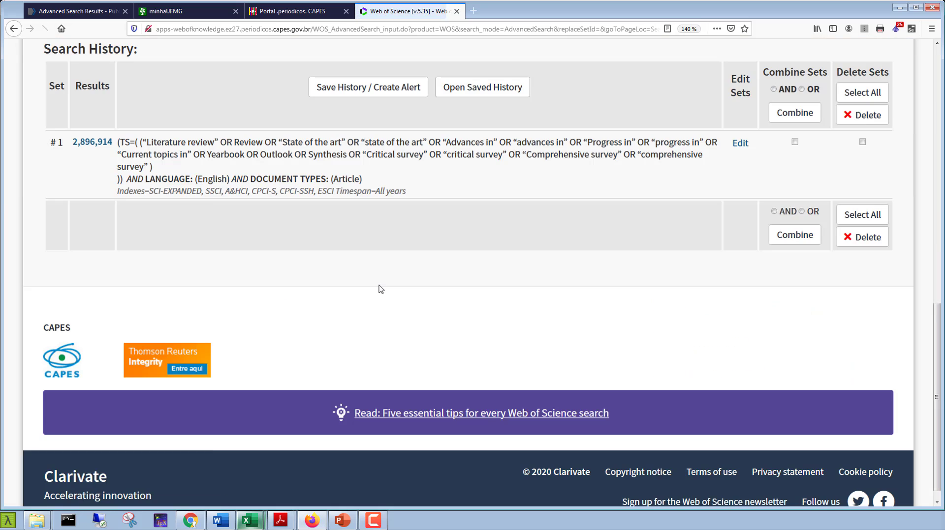
scroll(381, 293, up, 3)
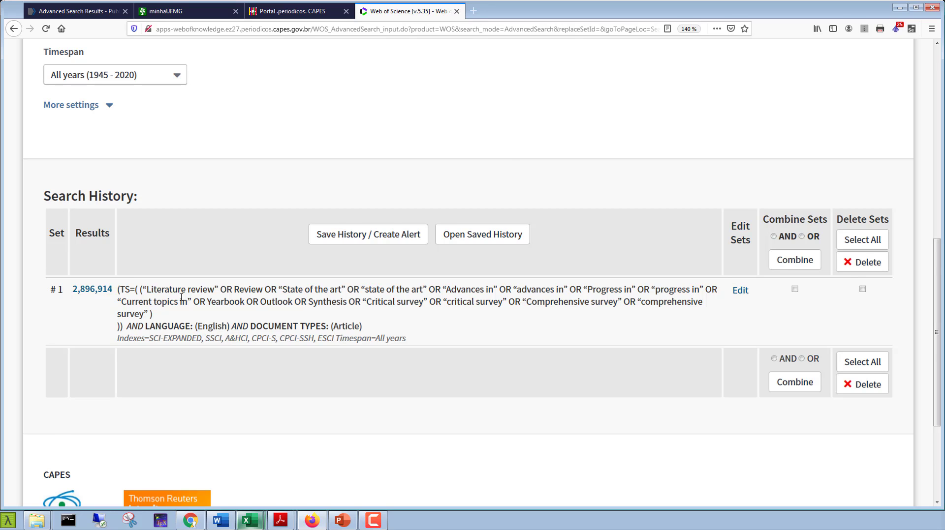
scroll(492, 344, down, 2)
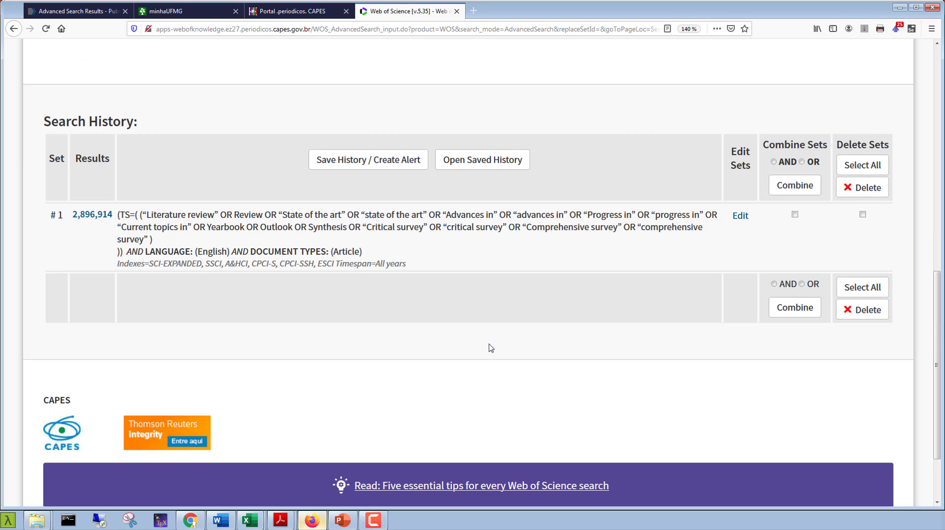
scroll(478, 364, up, 10)
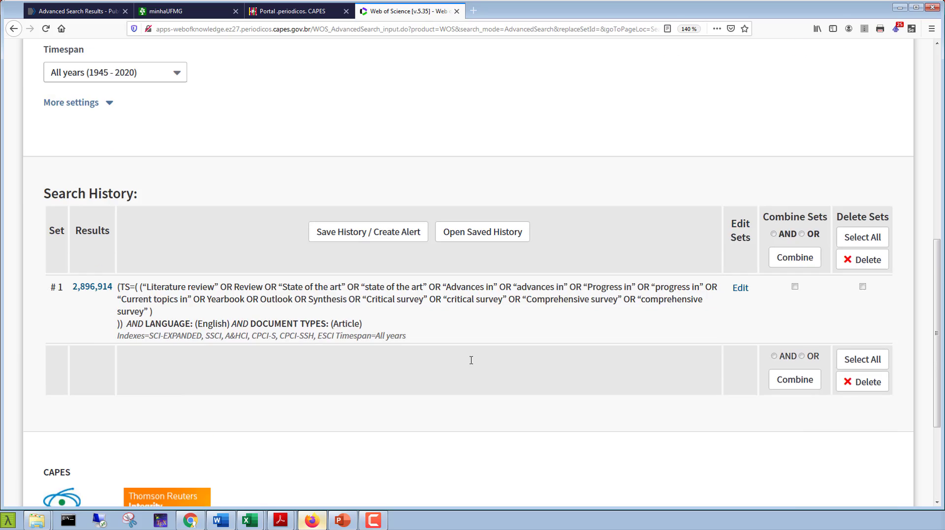
Run the topic search TS=( (pathogenic organism* OR disease-caus* OR pathogen organism* OR pathogen microb* OR pathogen bacteria* ) ).
click(138, 269)
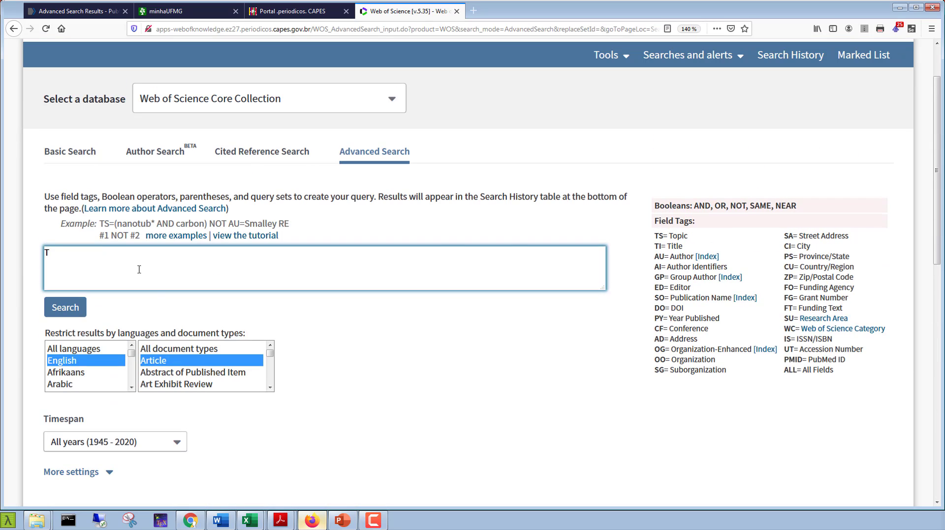
text(TS=( ))
key(Left)
text((pathogenic organism*   OR disease-caus* OR pathogen organism* OR pathogen microb* OR pathogen bacteria* ))
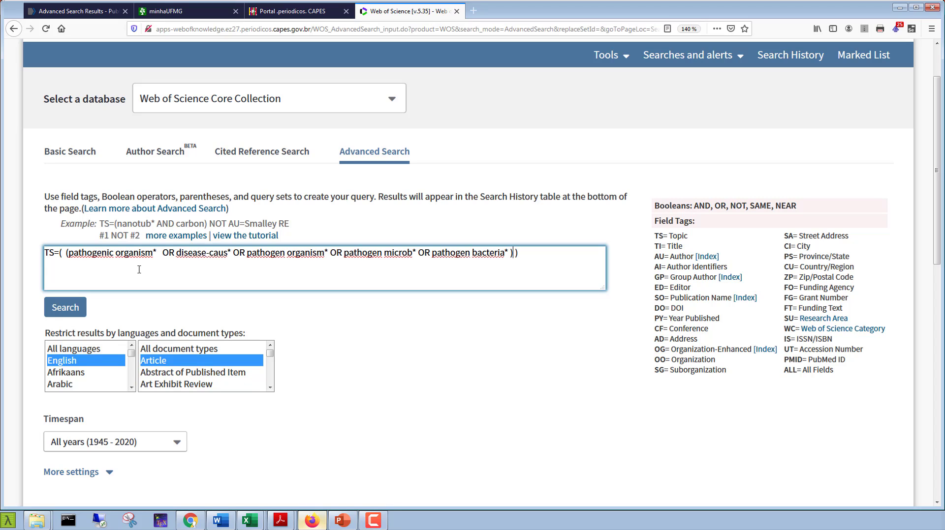
click(80, 309)
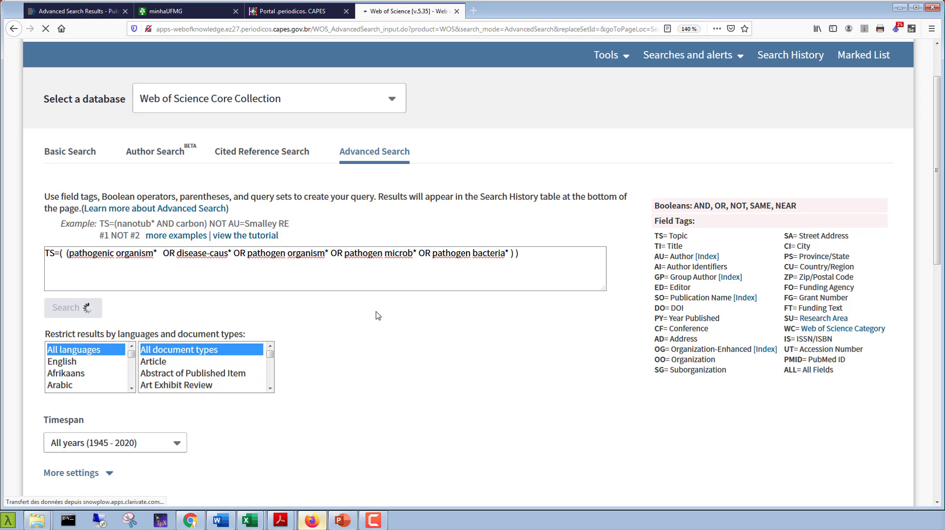
scroll(378, 315, down, 1)
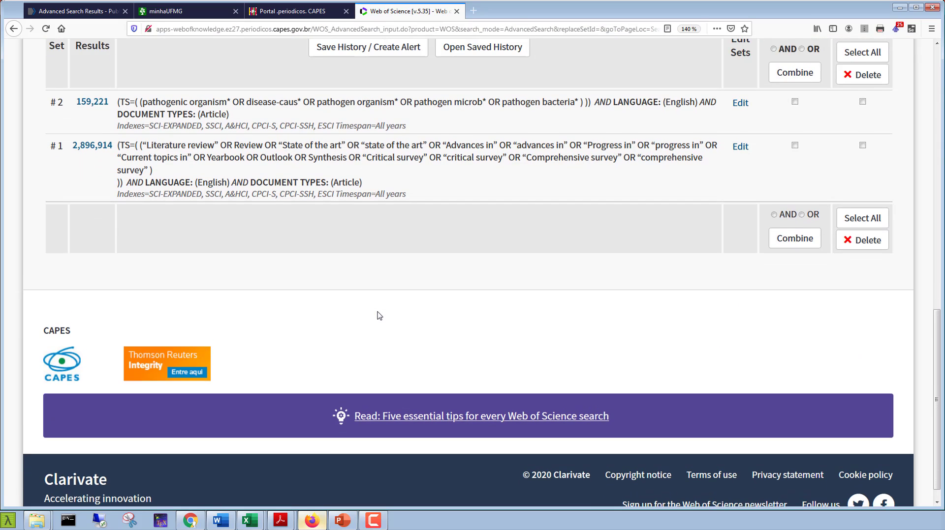
Enter the query TS=( (surface water* OR river* OR lake* OR stream* OR wetland*) ) and run the search.
scroll(379, 315, up, 3)
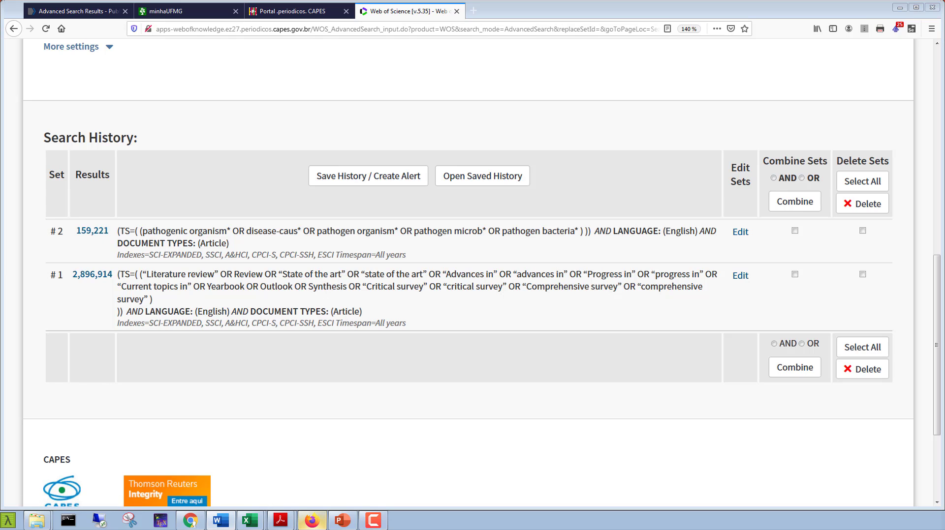
click(210, 141)
scroll(219, 213, up, 6)
click(144, 213)
text((surface water* OR river* OR lake* OR stream* OR wetland*))
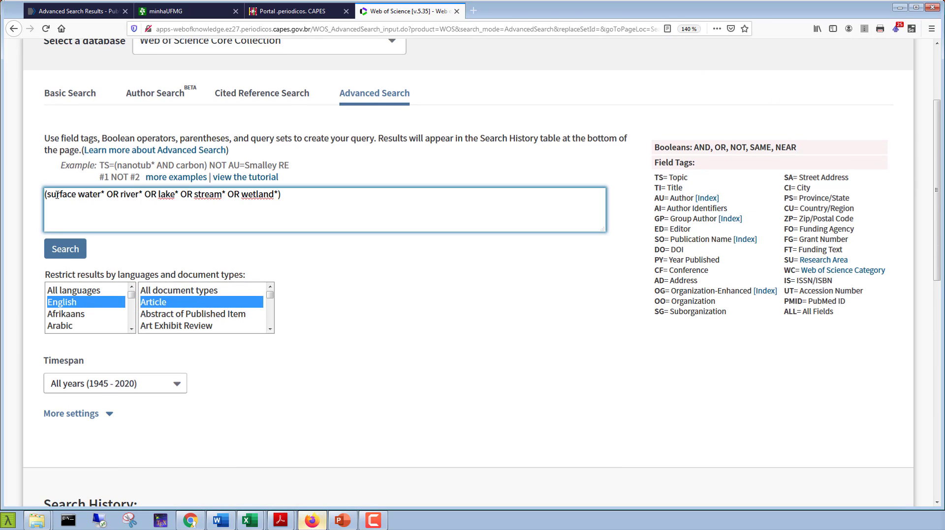
text(TS)
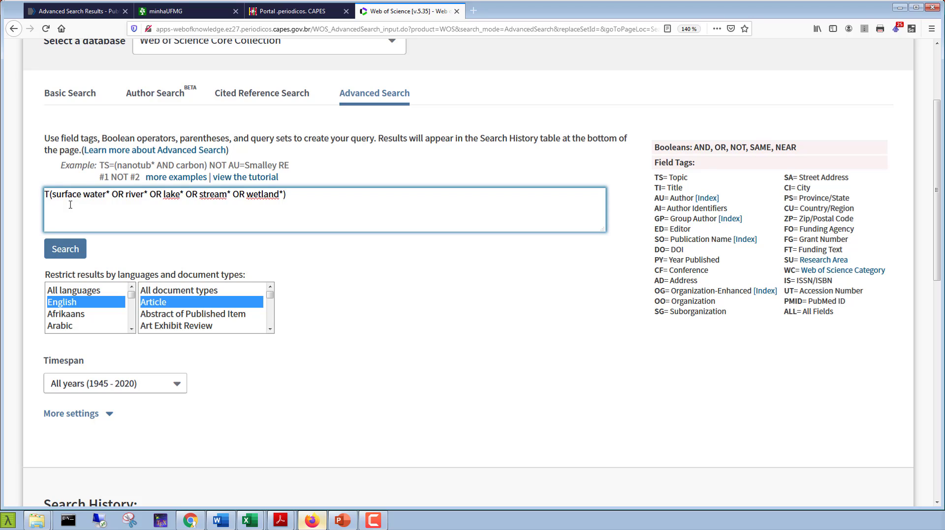
text(=( )
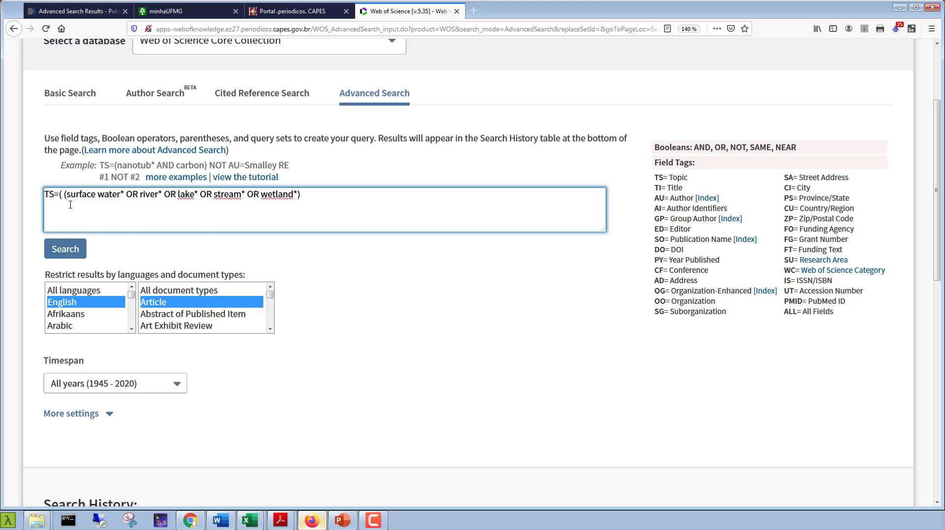
text())
click(75, 247)
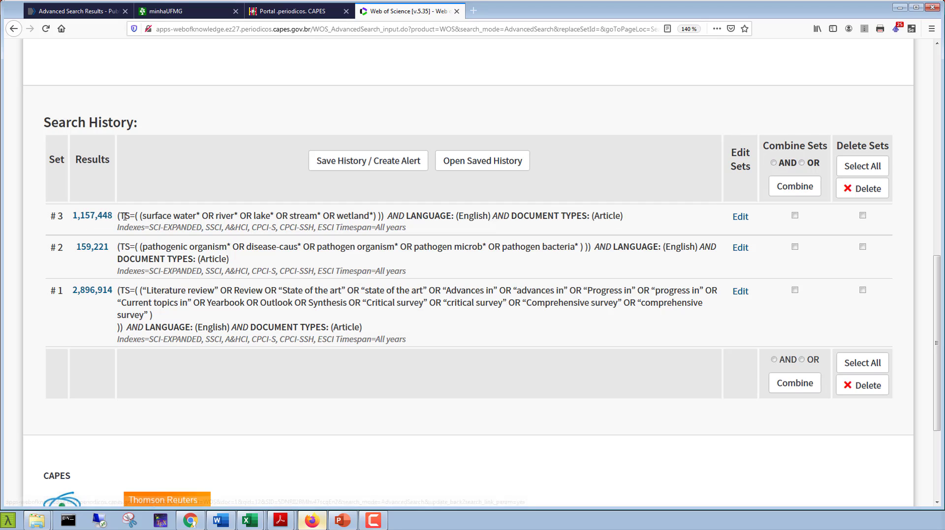
Combine search sets 3, 2 and 1 with AND and review the combined set's query.
drag(135, 290, 167, 327)
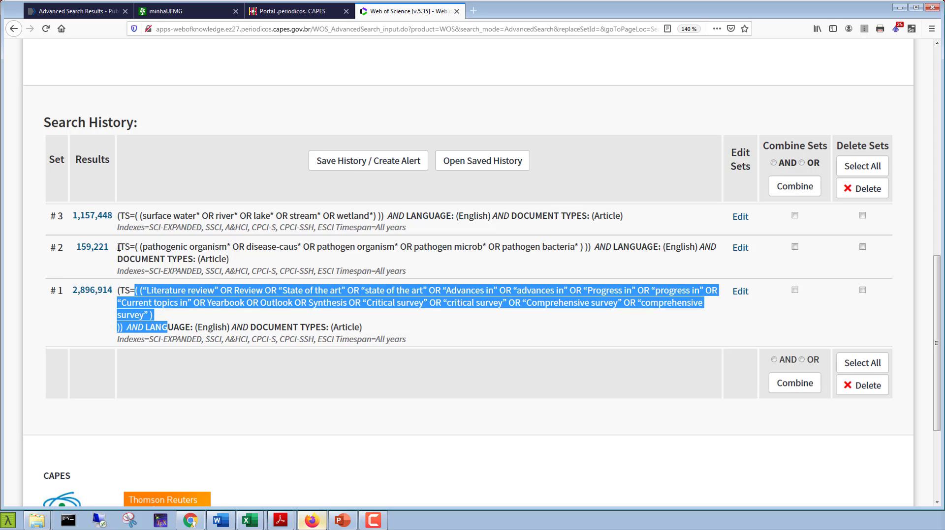
drag(117, 246, 153, 259)
drag(124, 216, 214, 229)
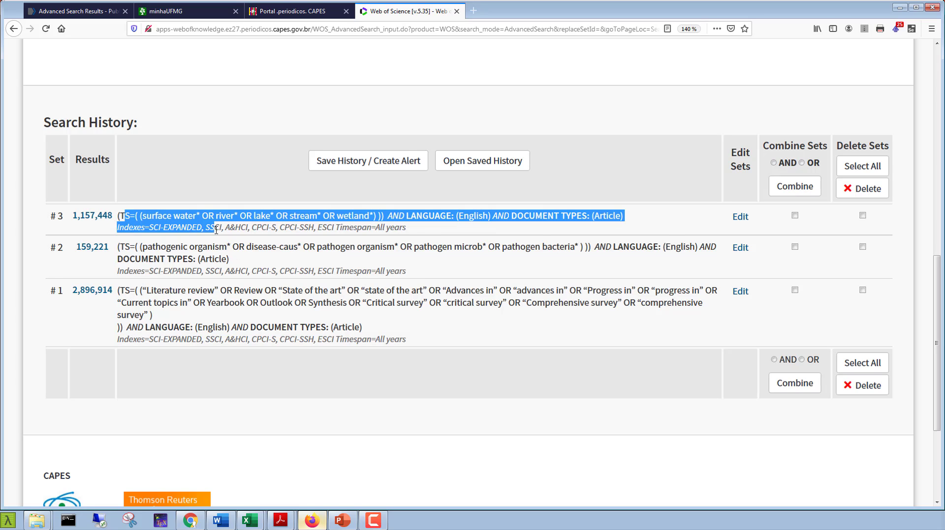
click(795, 216)
click(794, 246)
click(794, 290)
click(774, 163)
click(798, 192)
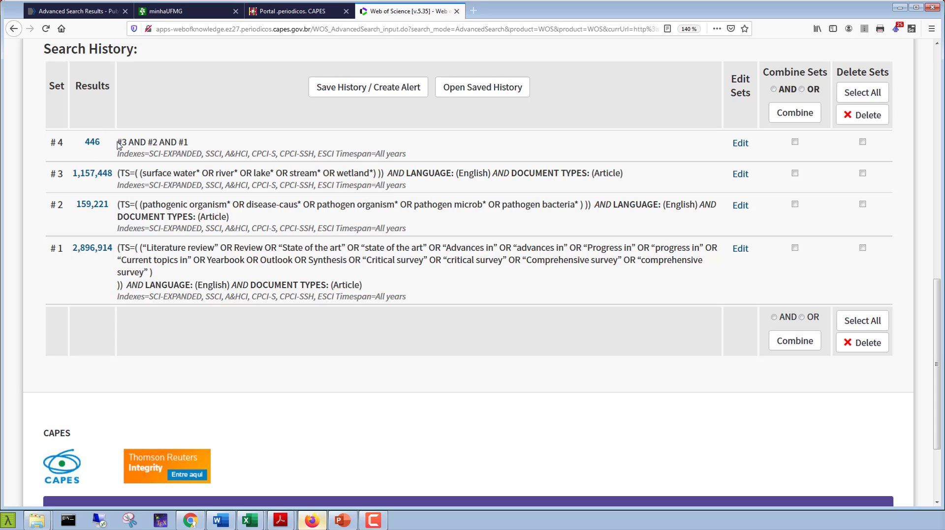
drag(118, 141, 190, 143)
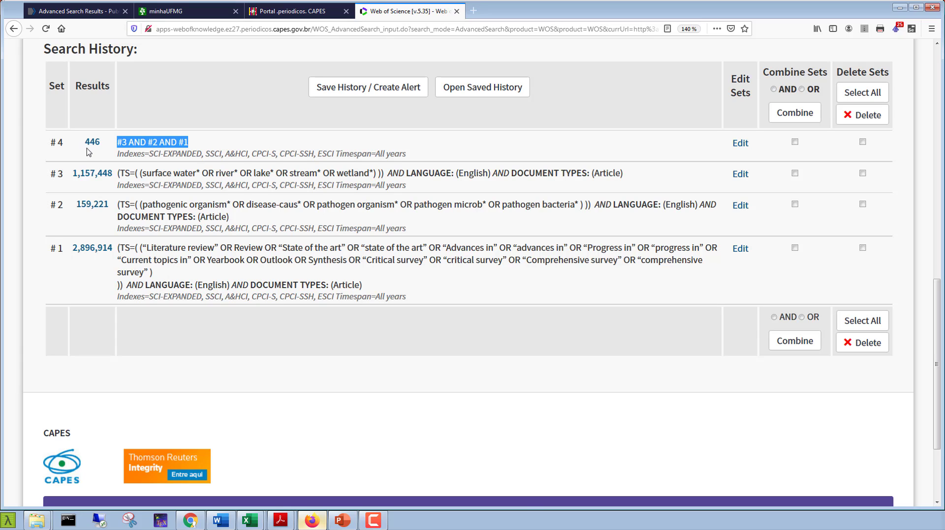
click(740, 144)
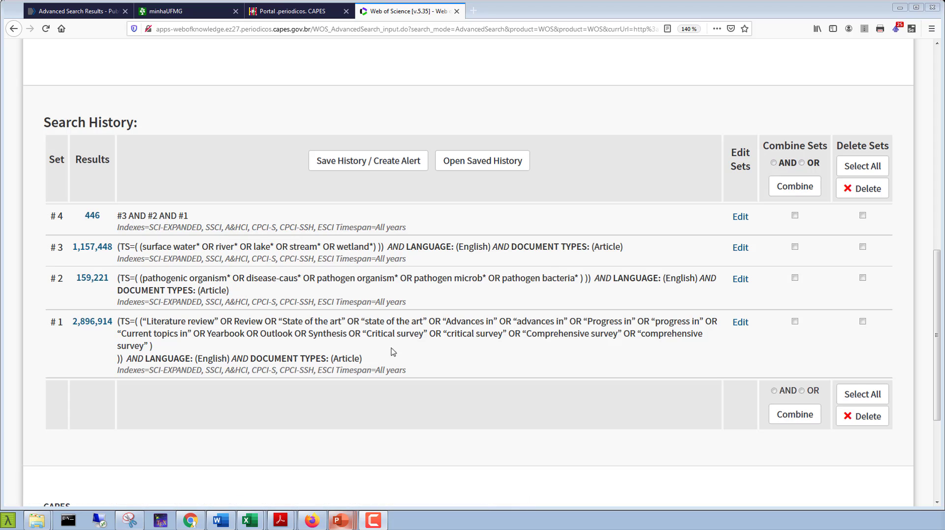
Switch to the PowerPoint slideshow and advance from slide 20 to slide 22.
mouse_move(350, 518)
click(350, 482)
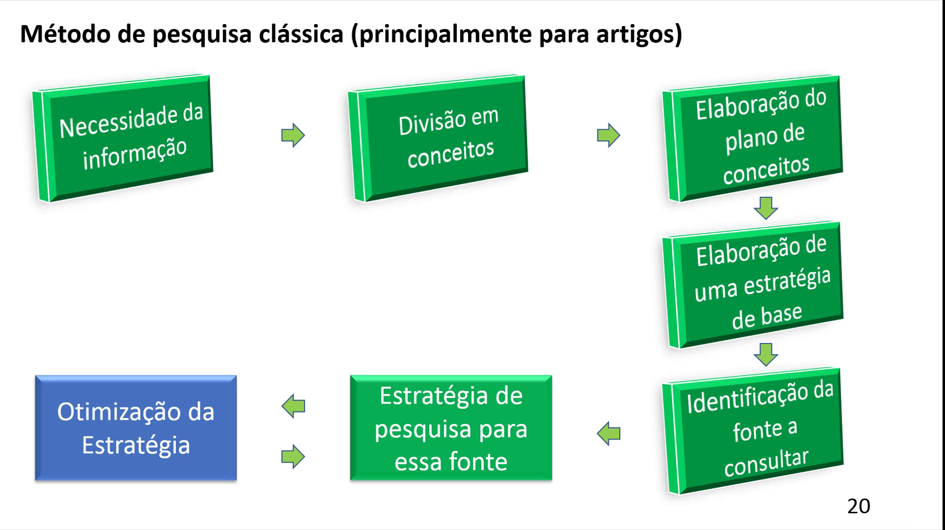
key(Right)
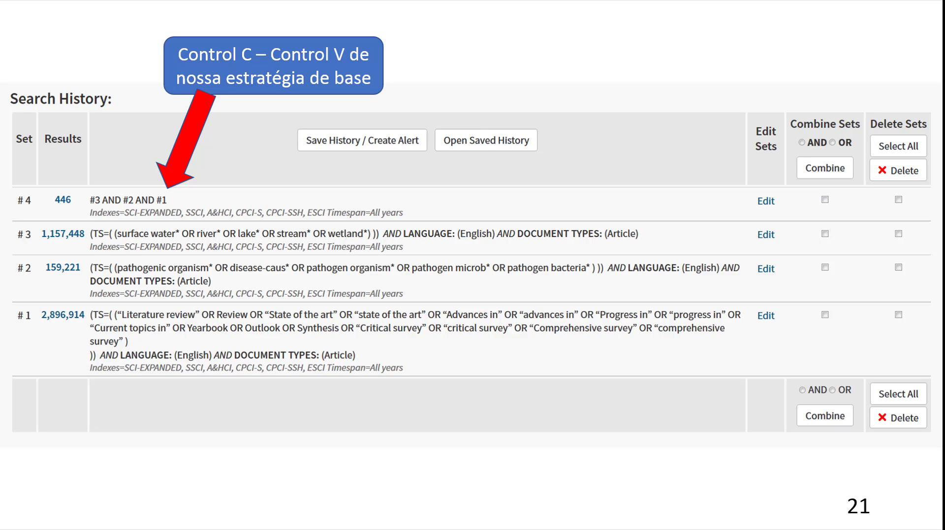
key(Right)
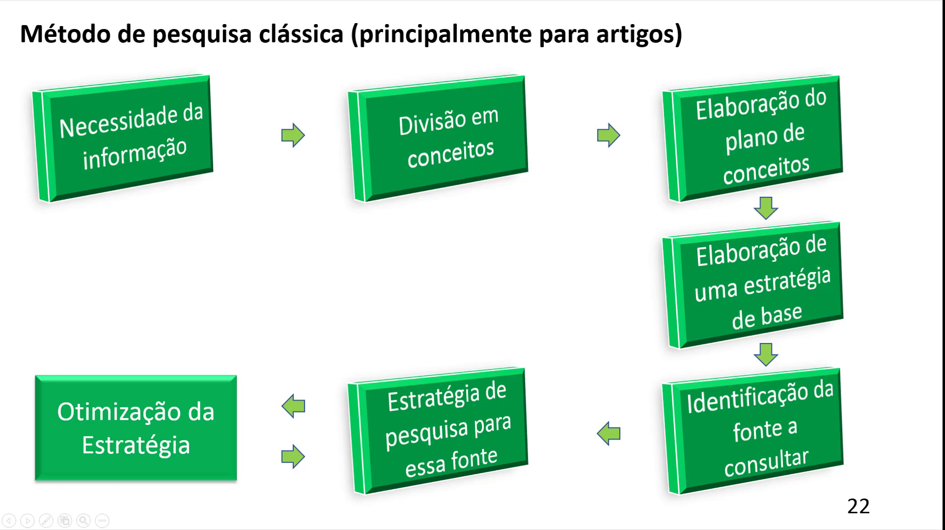
Switch back to Web of Science and open the results list of combined set 4.
key(alt+Tab)
key(alt+Tab)
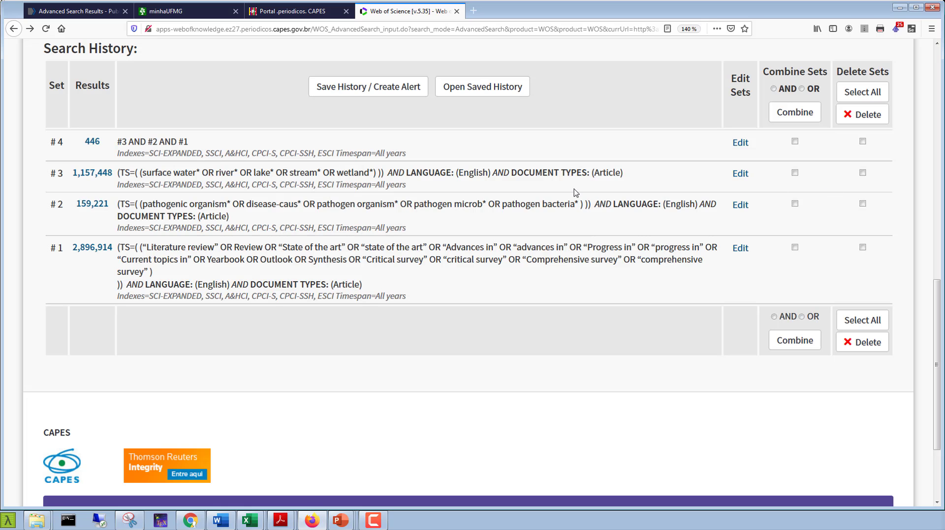
click(96, 143)
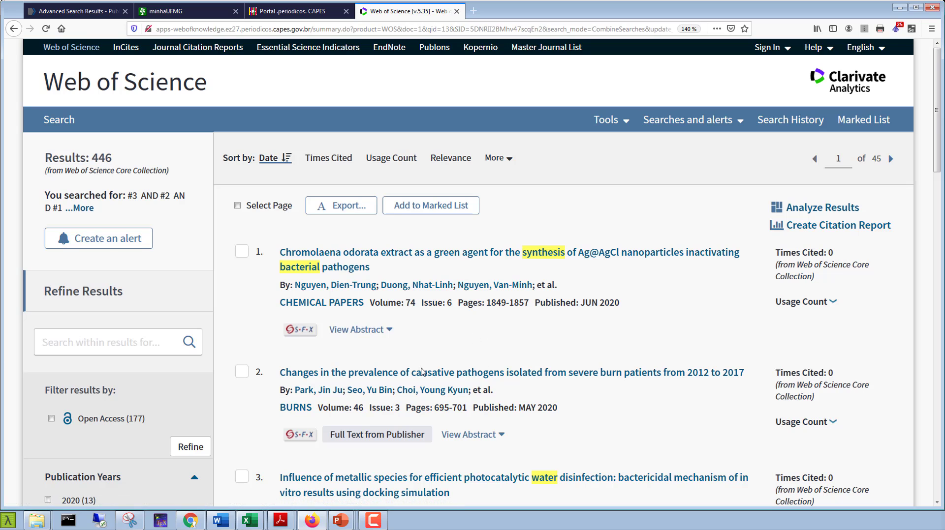
Return to the PowerPoint slide on the classic research method.
mouse_move(340, 520)
click(295, 476)
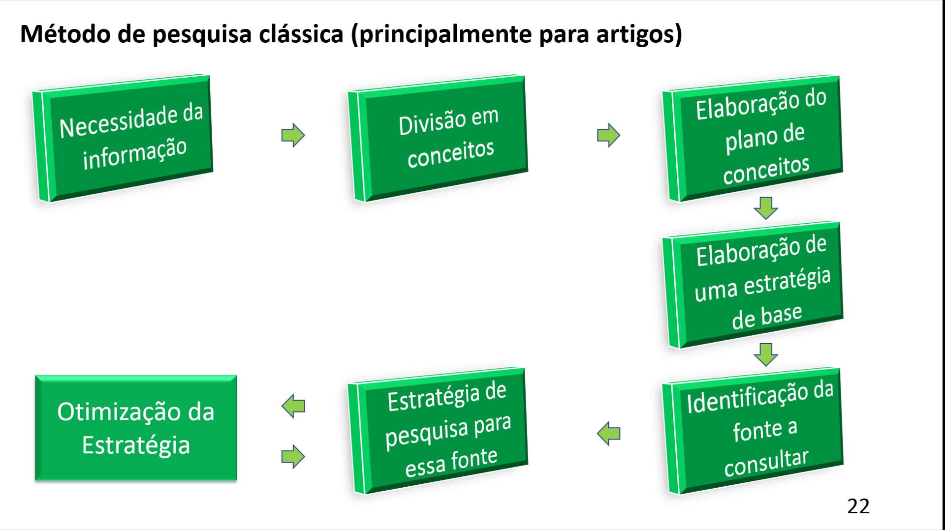
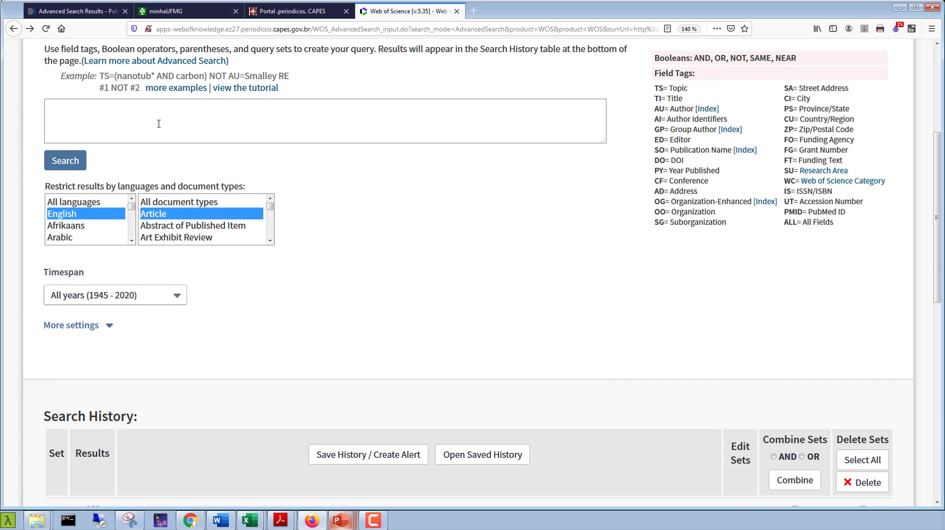
Enter the TS query of review-type terms again, remove Synthesis and its OR from it, and run the search.
click(169, 128)
text((TS=( ("Literature review" OR Review OR "State of the art" OR "state of the art" OR "Advances in" OR "advances in" OR "Progress in" OR "progress in" OR "Current topics in" OR Yearbook OR Outlook OR Synthesis OR "Critical survey" OR "critical survey" OR "Comprehensive survey" OR "comprehensive survey" ) )))
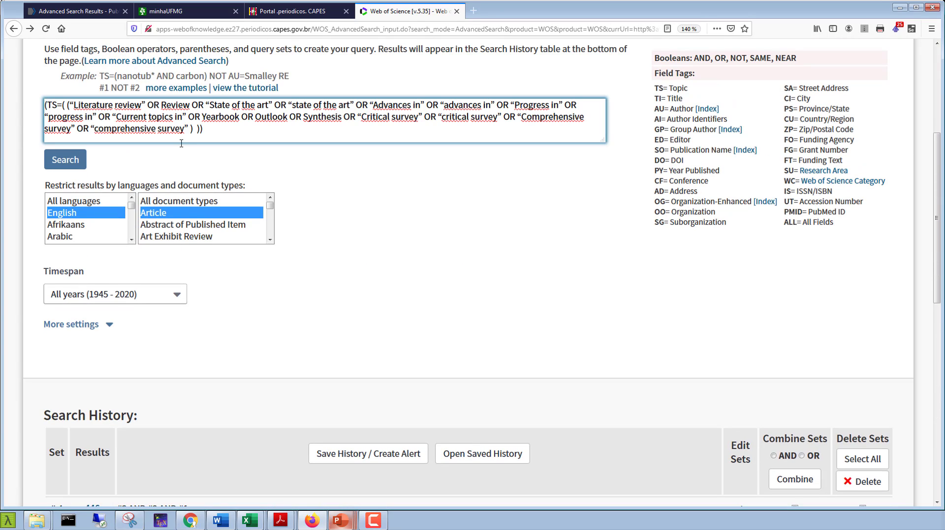
double_click(315, 117)
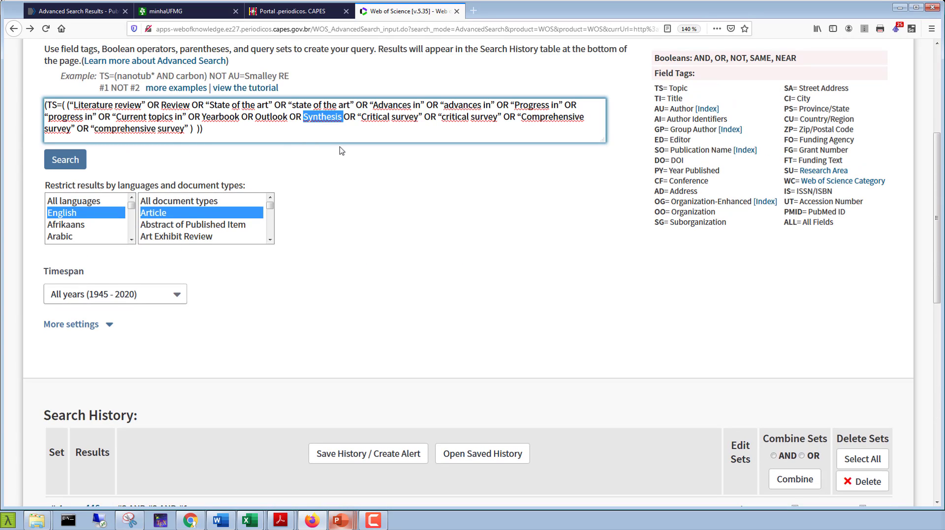
key(Delete)
key(Delete)
key(Delete)
key(Delete)
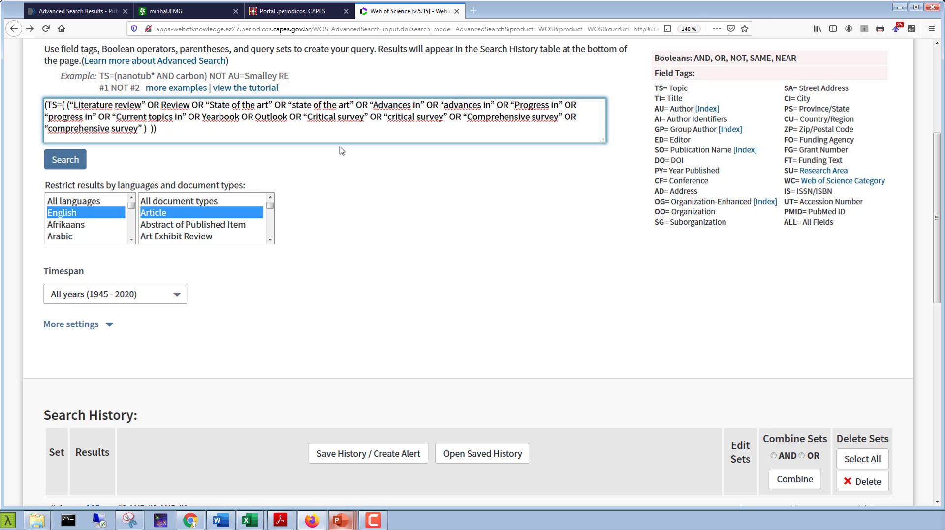
click(72, 161)
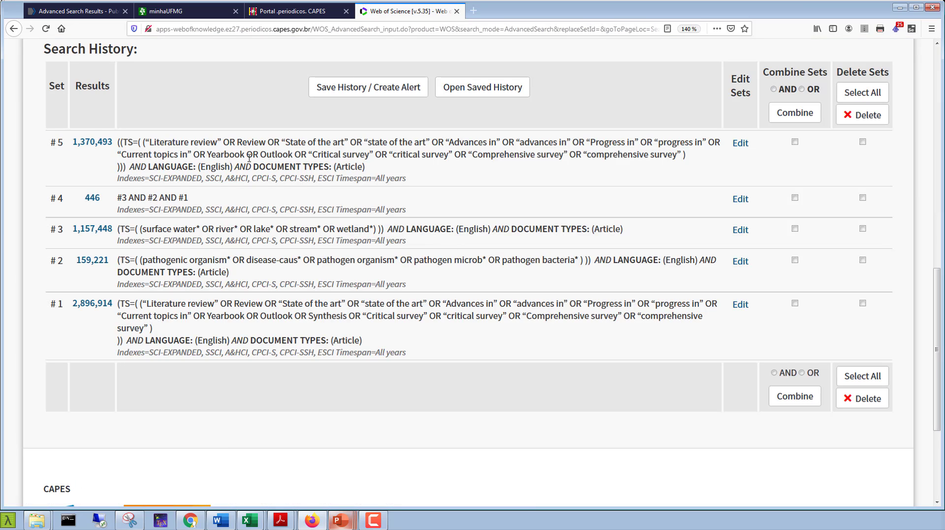
Combine search sets 5, 3 and 2 with AND.
click(794, 142)
click(795, 229)
click(795, 262)
drag(530, 230, 584, 231)
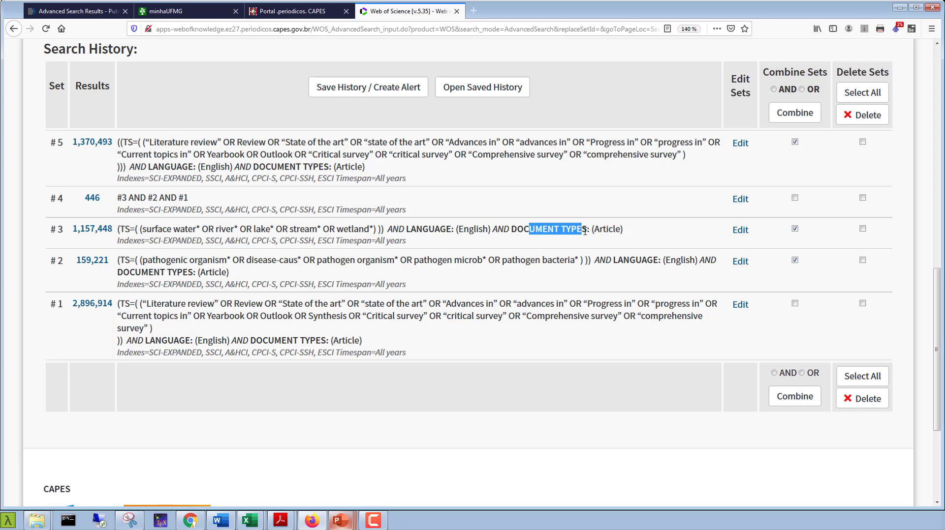
click(794, 113)
click(773, 124)
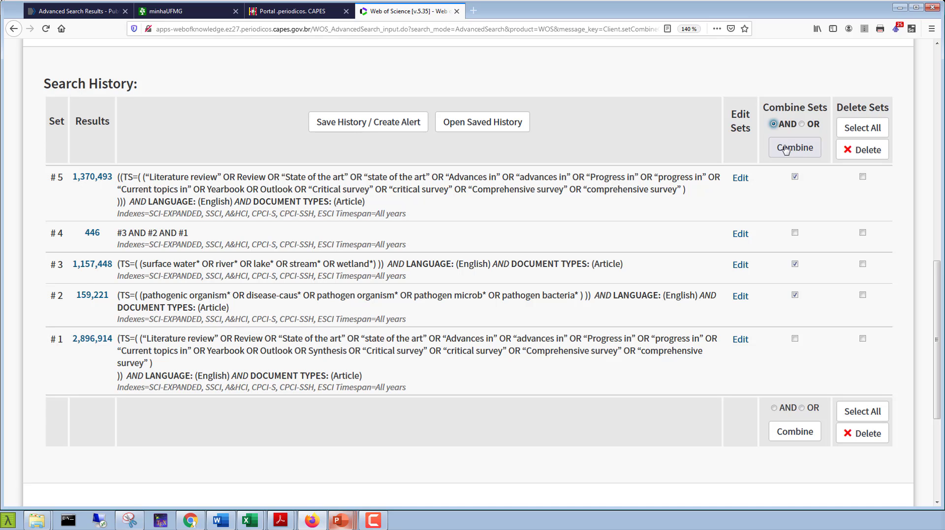
click(786, 150)
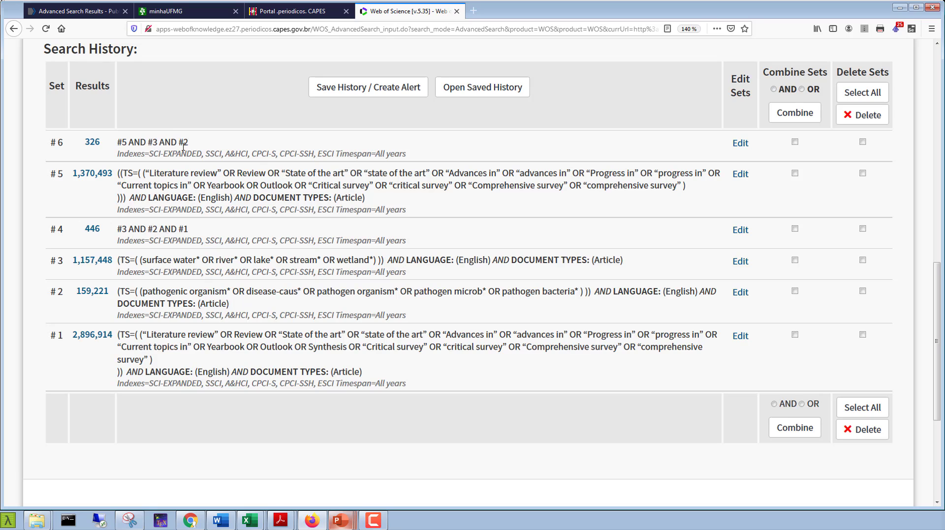
Open the results of combined set 6 and the full record of the first article, about causative pathogens in severe burn patients.
click(92, 143)
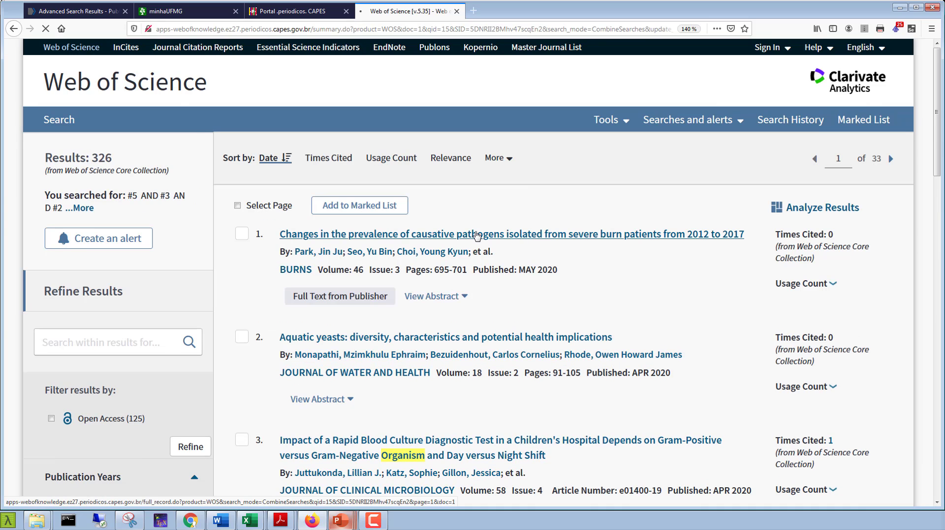
scroll(480, 235, down, 3)
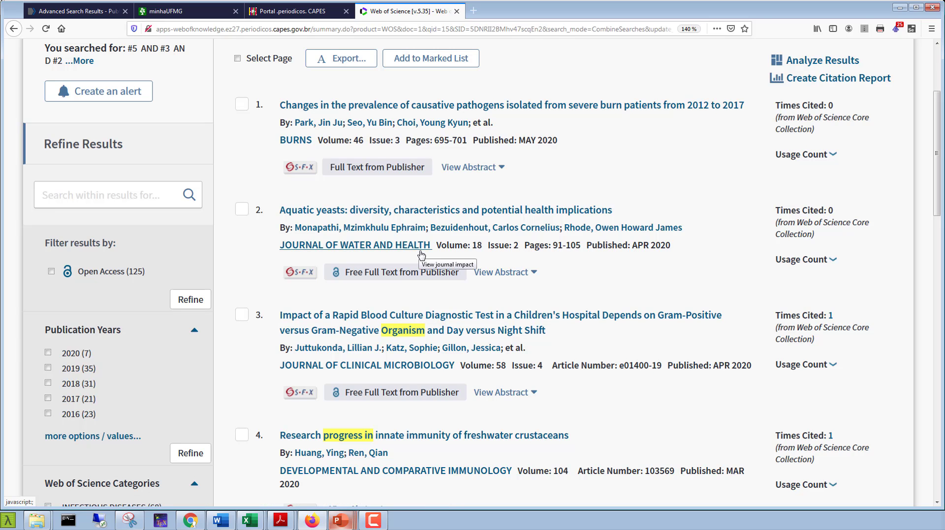
scroll(421, 254, up, 3)
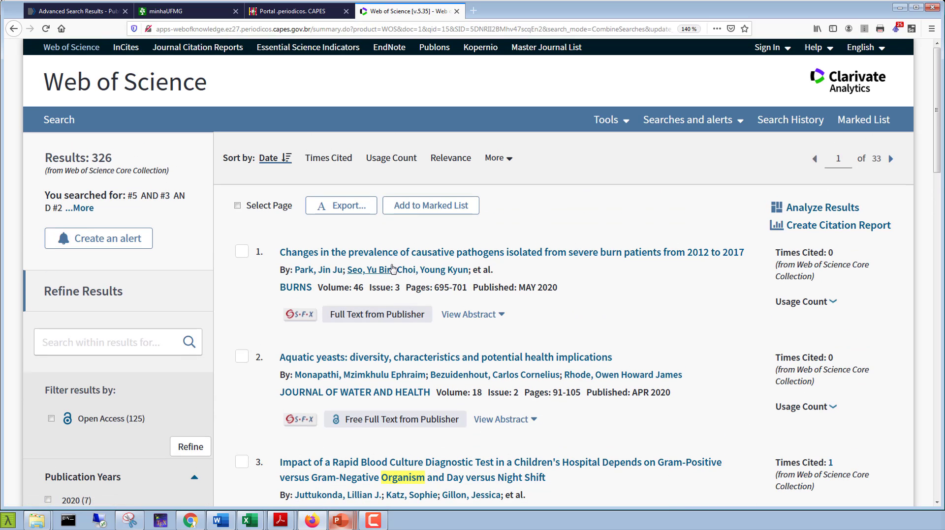
click(393, 253)
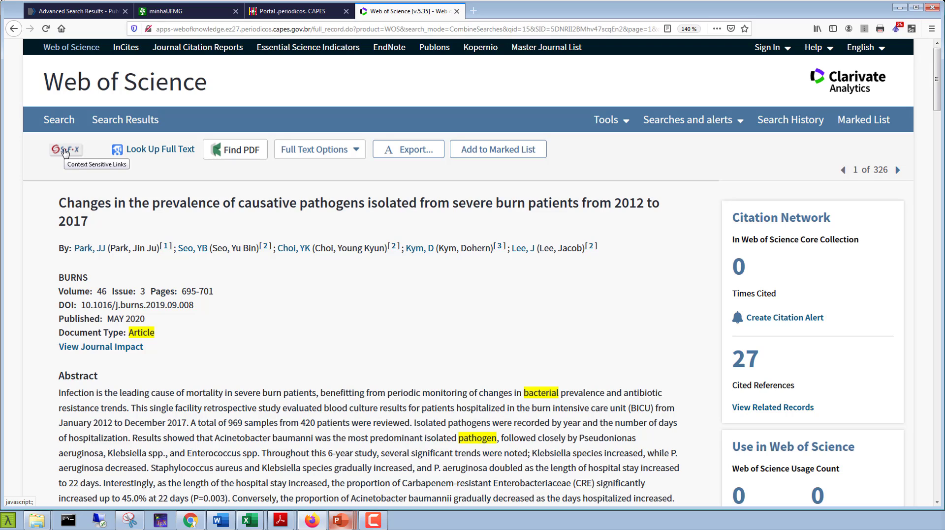
Look up the article's full text and expand the advanced details of the browser's security warning.
click(165, 154)
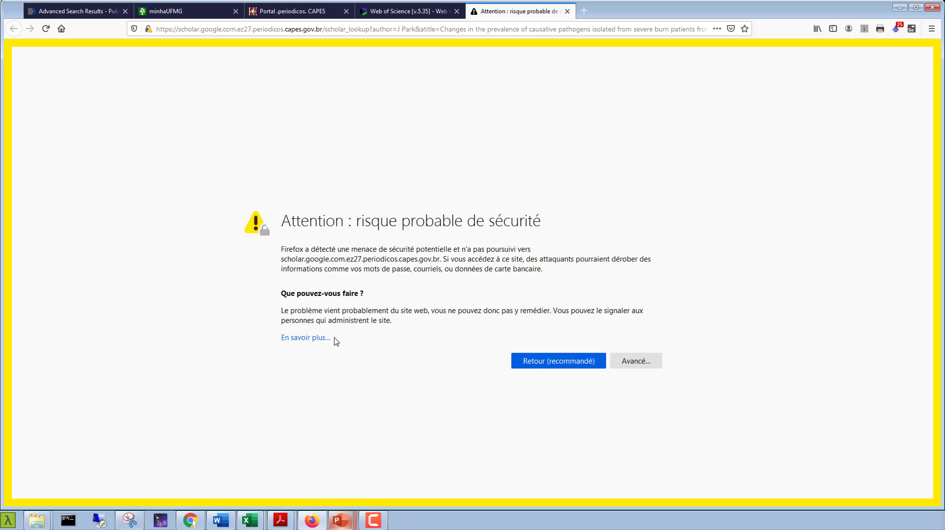
click(316, 340)
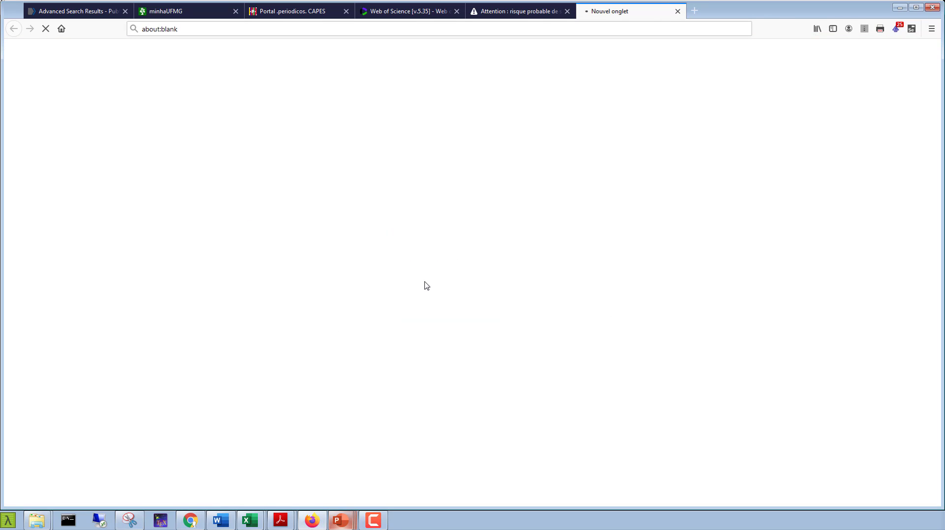
click(677, 11)
click(634, 362)
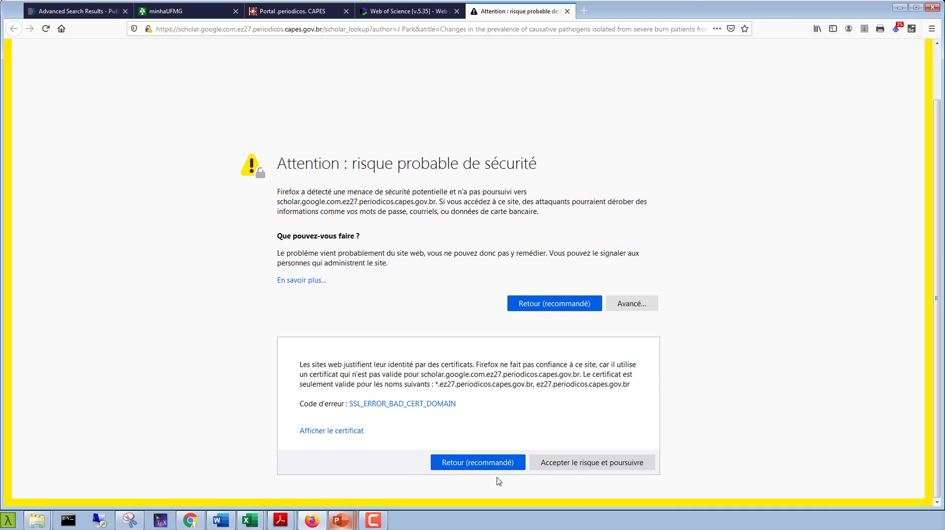
Accept the security risk and open the causative pathogens article on ScienceDirect from its Google Scholar result.
click(567, 466)
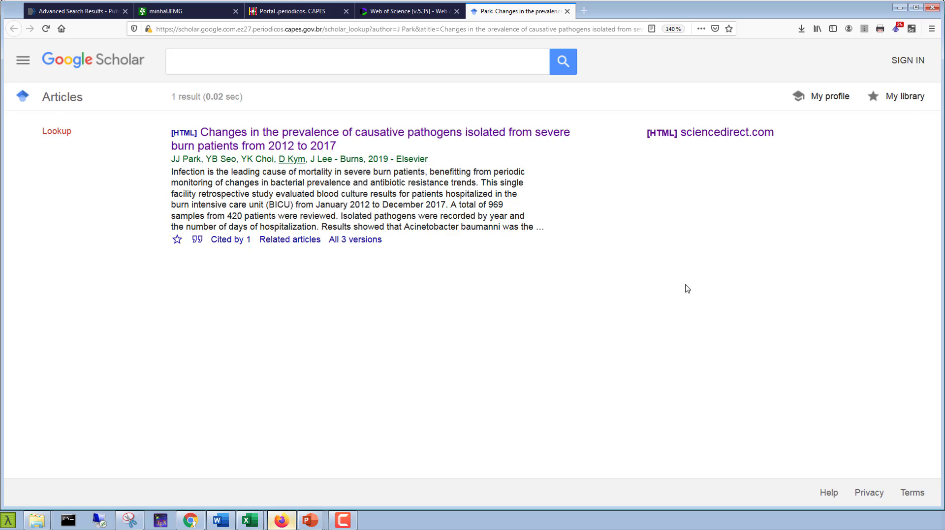
key(ctrl+plus)
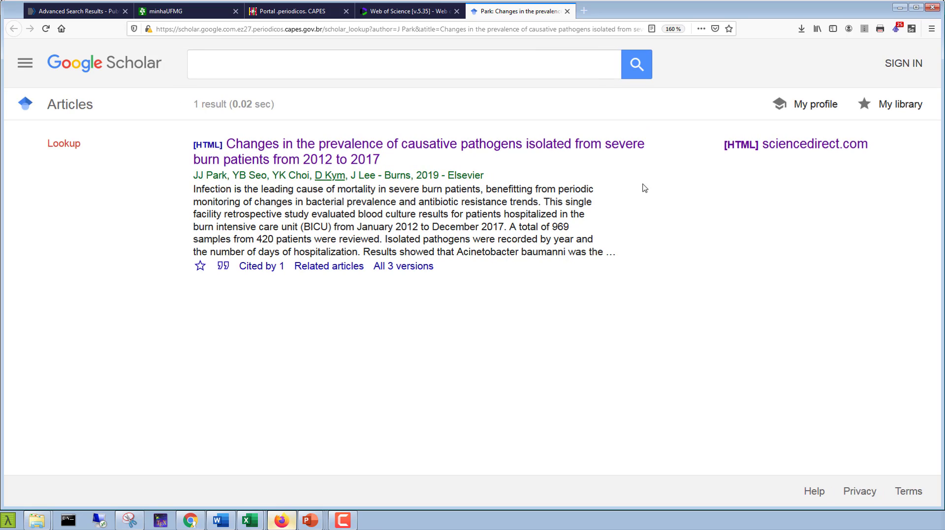
click(448, 150)
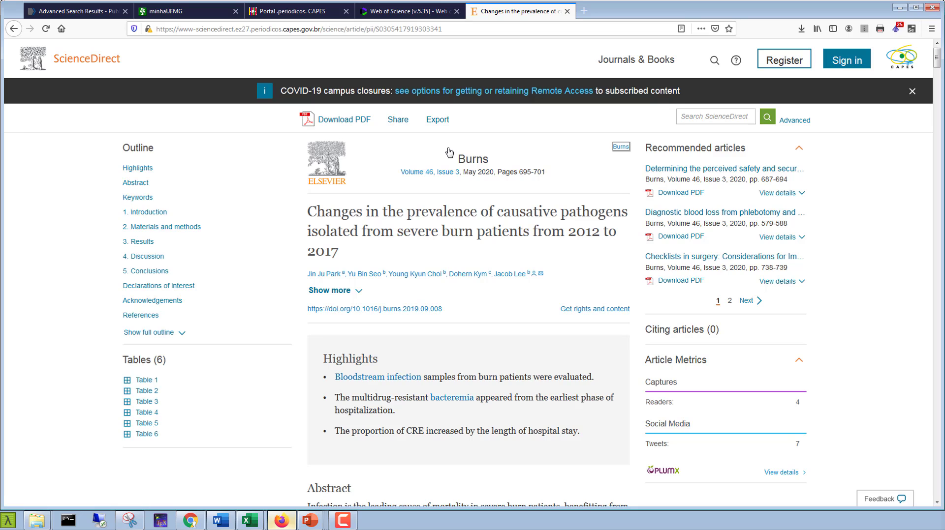
Download the PDF of this single article on causative pathogens from its ScienceDirect page.
click(349, 122)
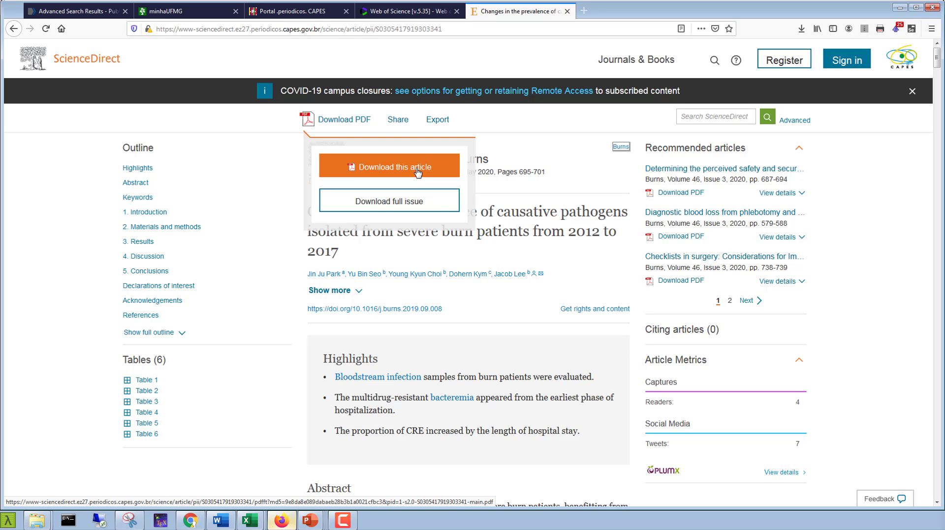
click(417, 168)
key(ctrl+plus)
key(ctrl+plus)
key(ctrl+plus)
key(ctrl+plus)
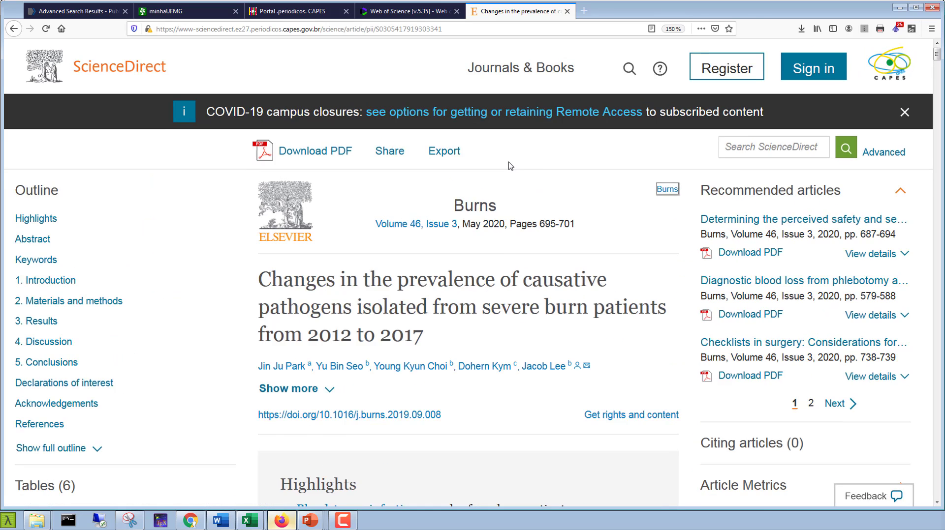
click(315, 170)
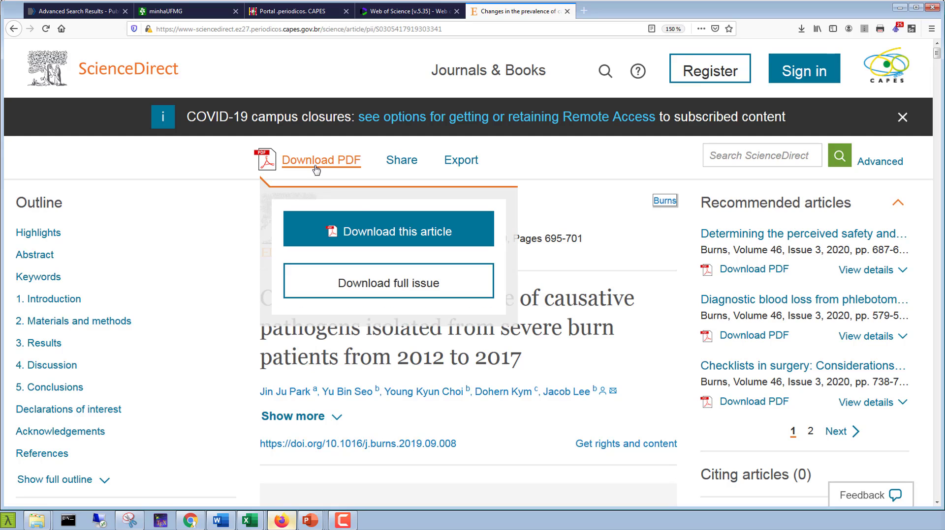
click(379, 229)
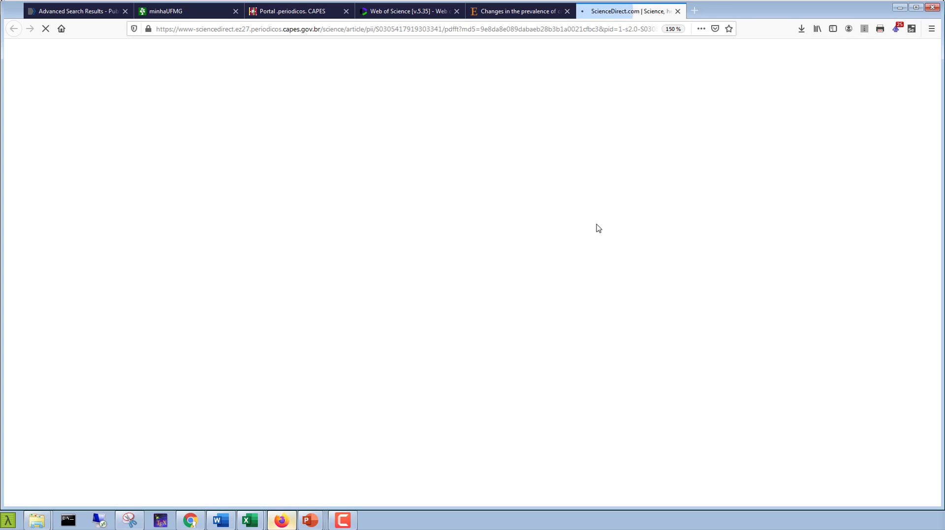
Open the downloaded article PDF in Adobe Acrobat Reader and look over its first page.
click(801, 30)
click(721, 70)
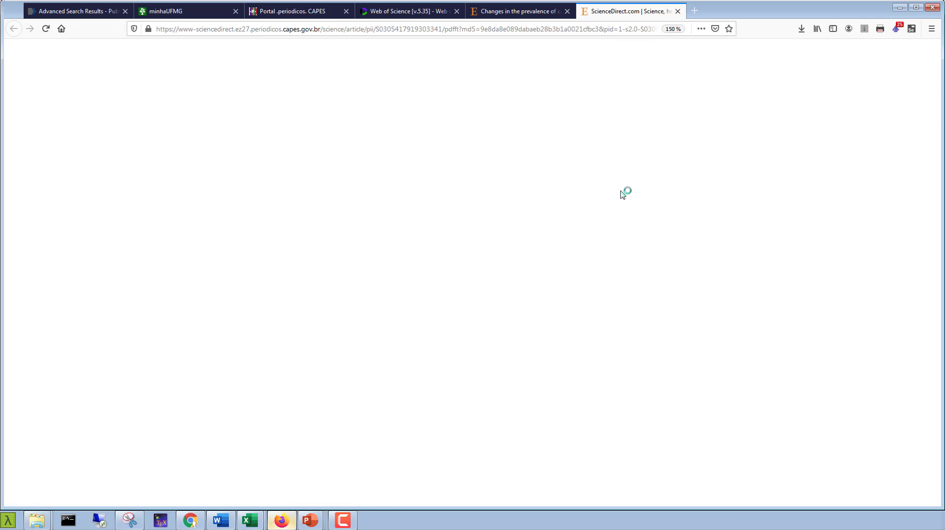
scroll(773, 123, down, 1)
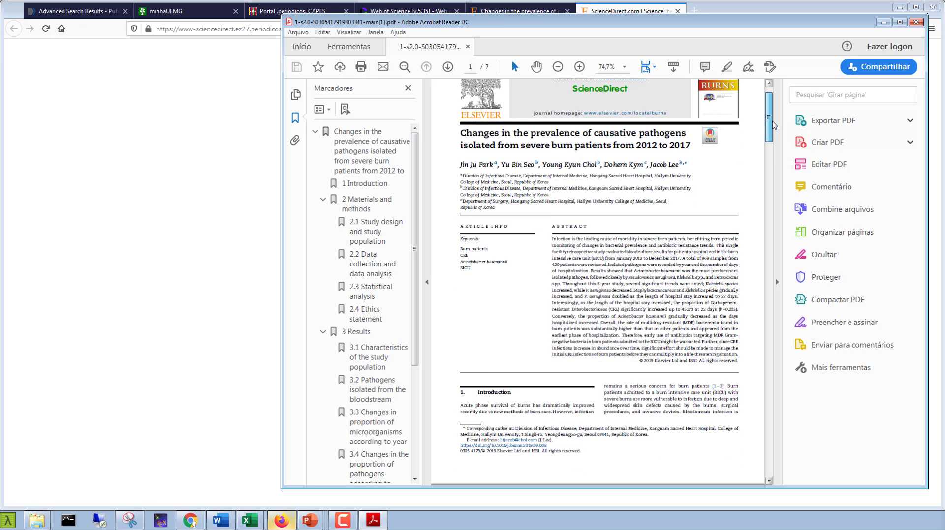
scroll(774, 123, up, 1)
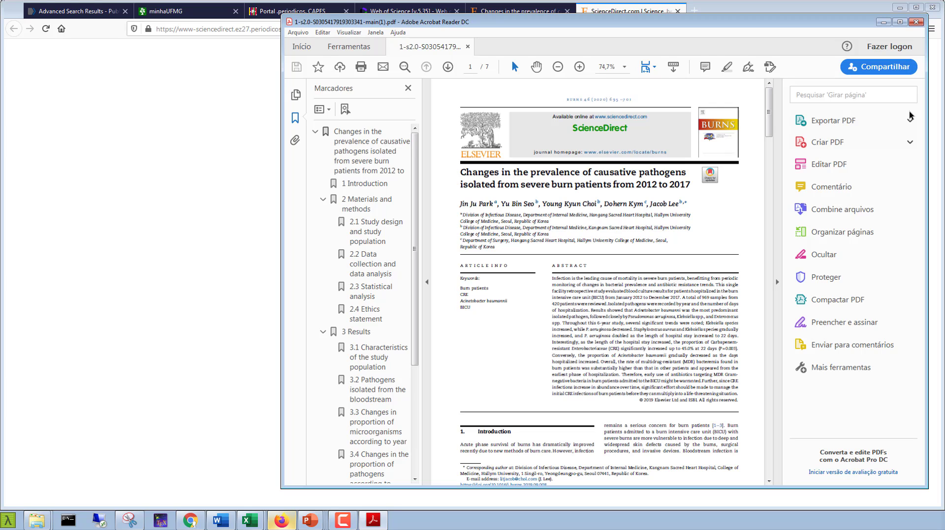
click(916, 23)
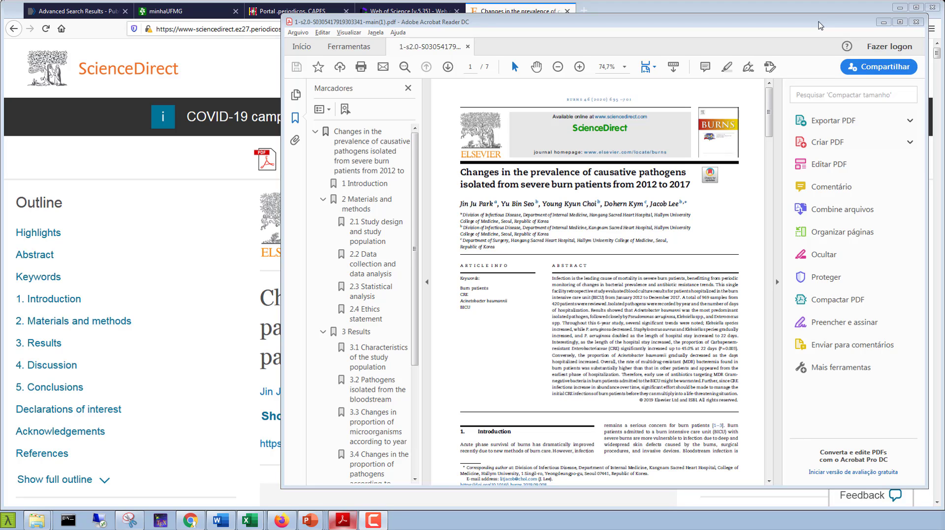
Switch to the PowerPoint slide show and advance from slide 22 through the search refinement and full-text download slides to slide 27.
key(alt+Tab)
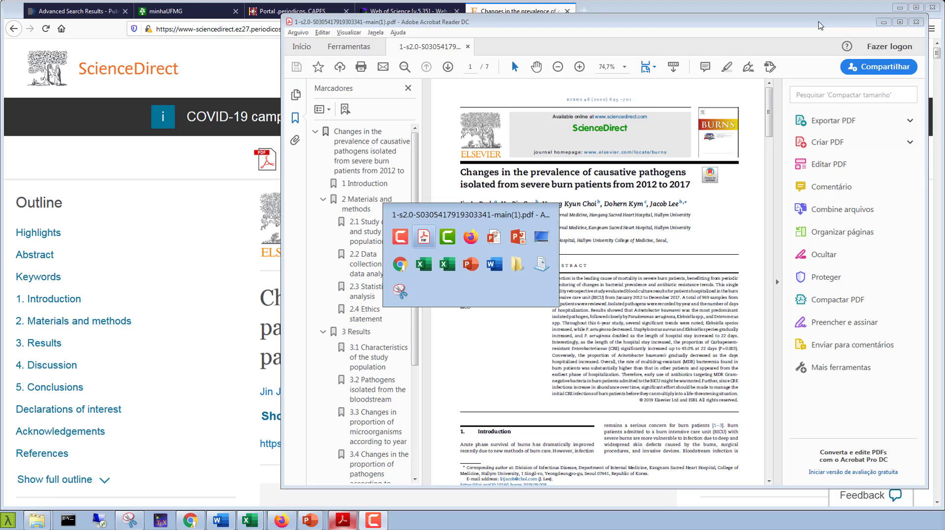
key(Tab)
key(Tab)
key(Tab)
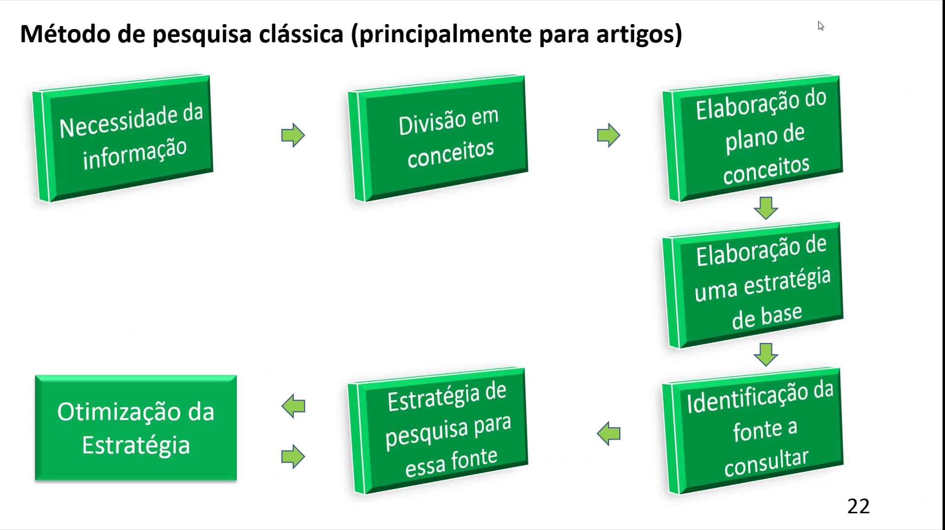
key(Right)
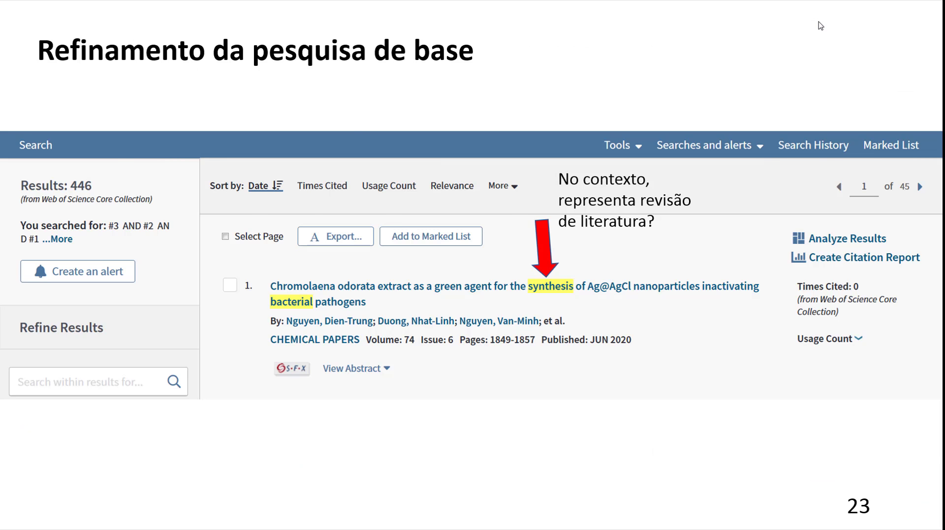
key(Right)
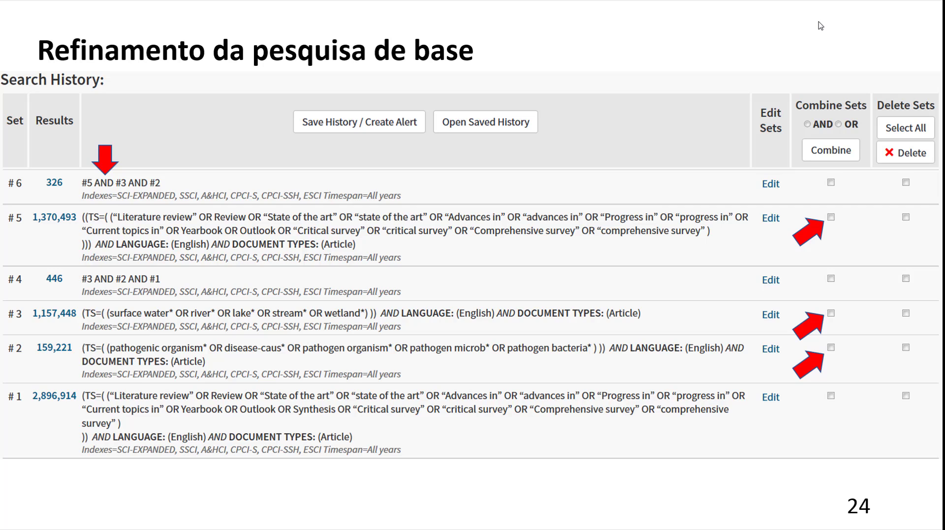
key(Right)
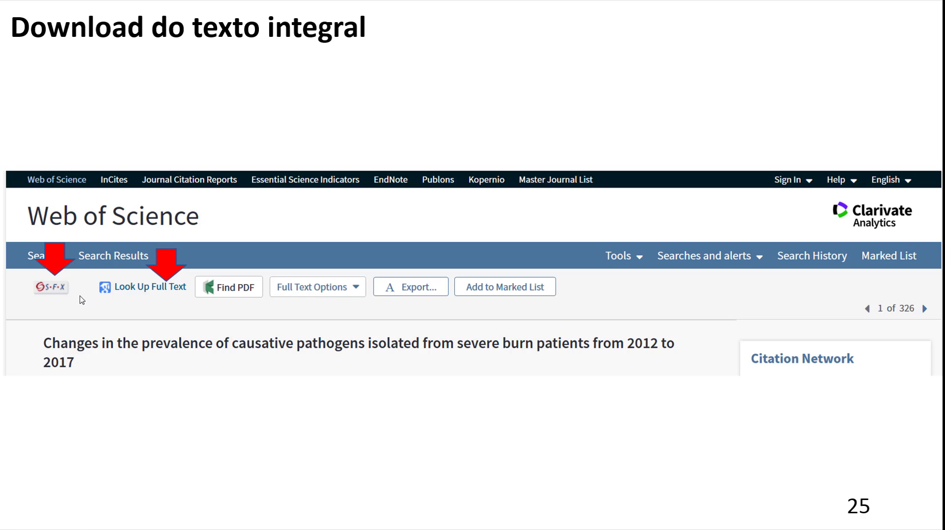
key(Right)
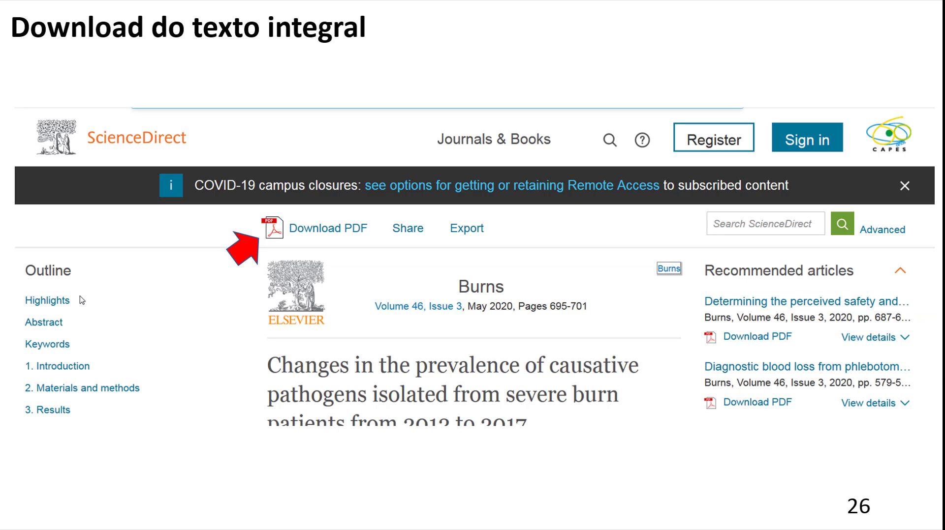
key(Right)
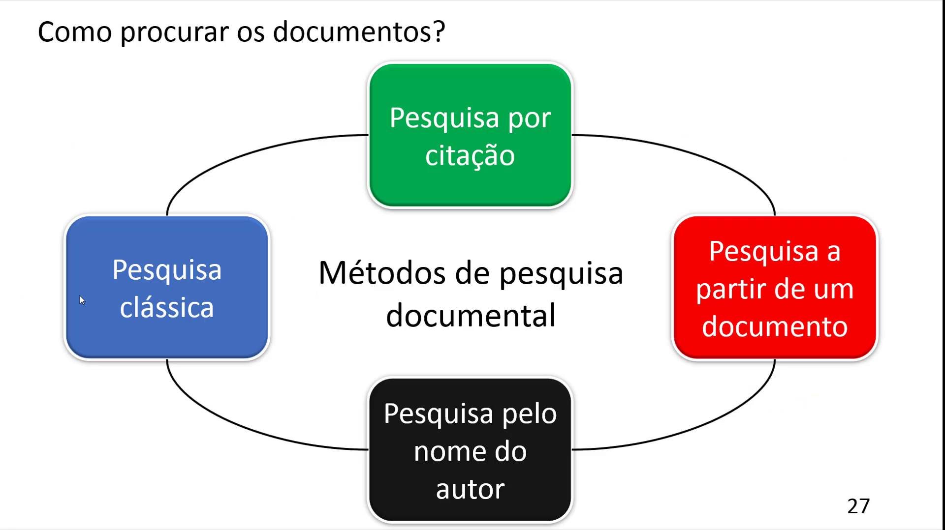